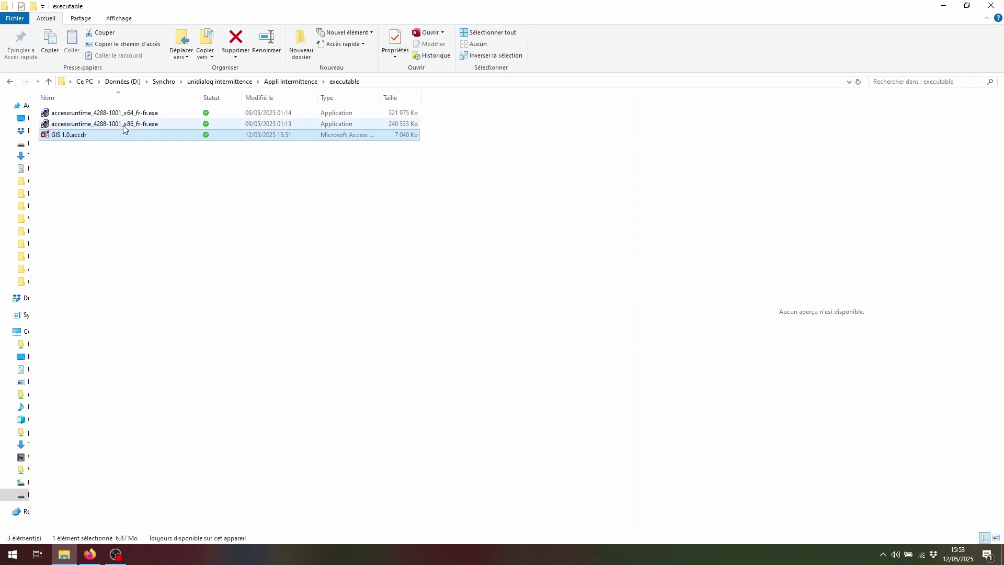
left_click(135, 113)
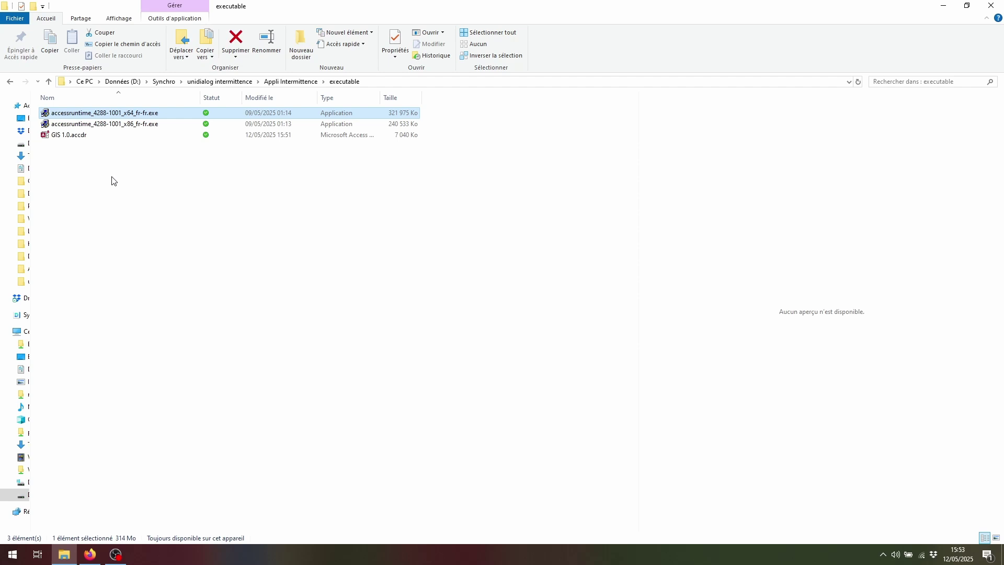
left_click(76, 136)
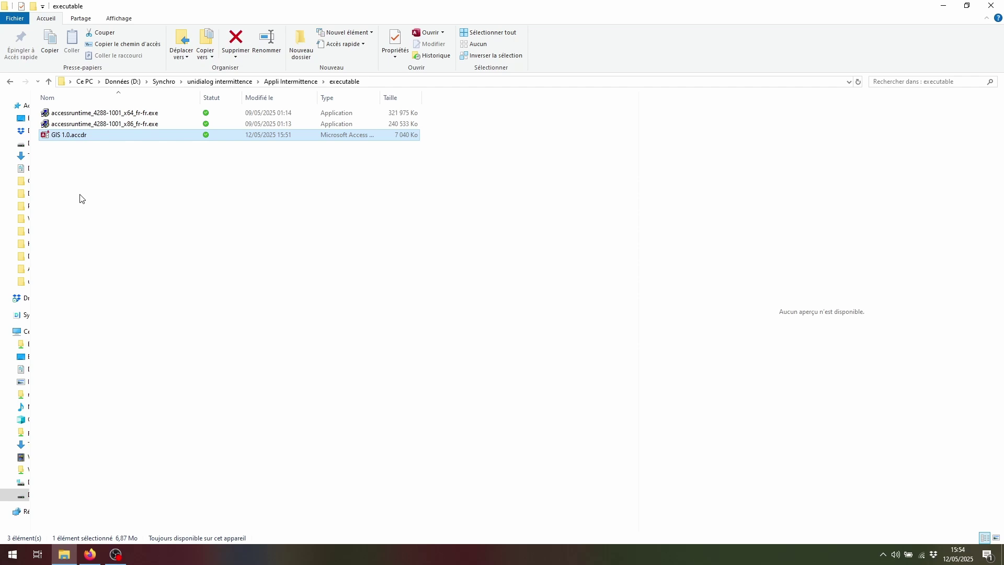
Open GIS 1.0.accdr and allow it past the security notice to reach the Saisie de Dates form
double_click(69, 135)
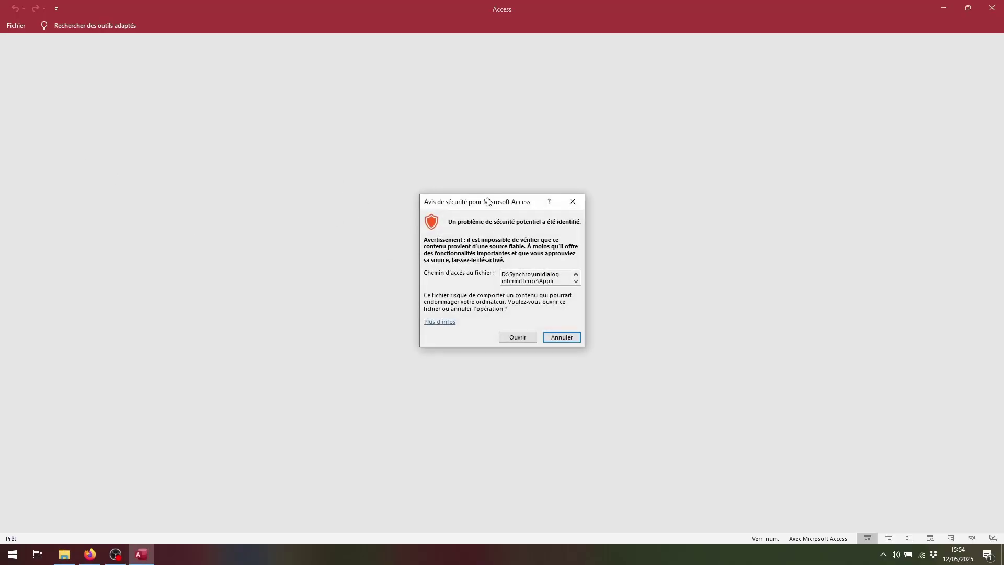
left_click_drag(489, 199, 423, 129)
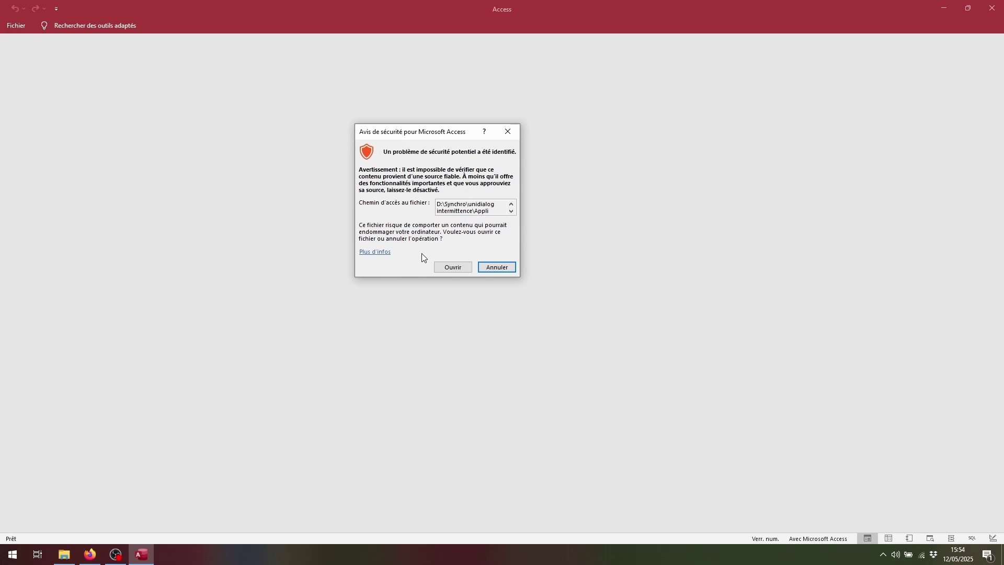
left_click(451, 265)
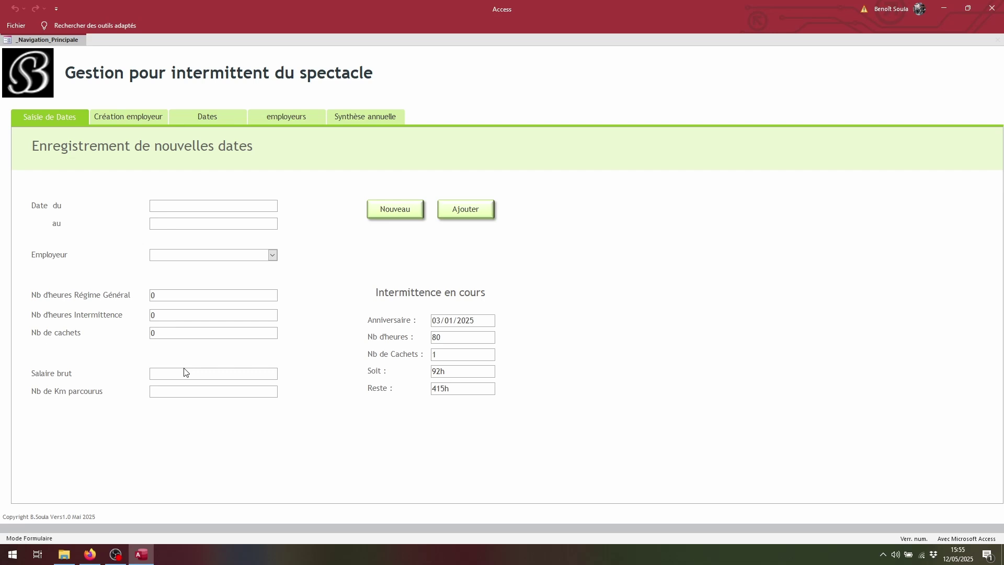
Switch to the Création employeur form and click into its Dénomination and Code Postal fields
left_click(133, 117)
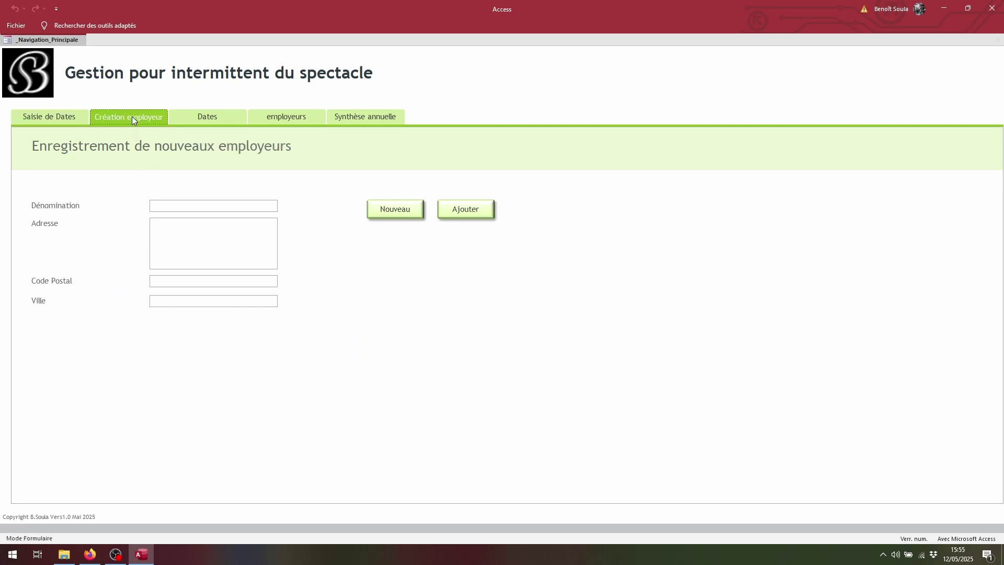
left_click(164, 206)
left_click(162, 285)
Open the contracts consultation view and pick the contract starting 18/01/2024
left_click(214, 117)
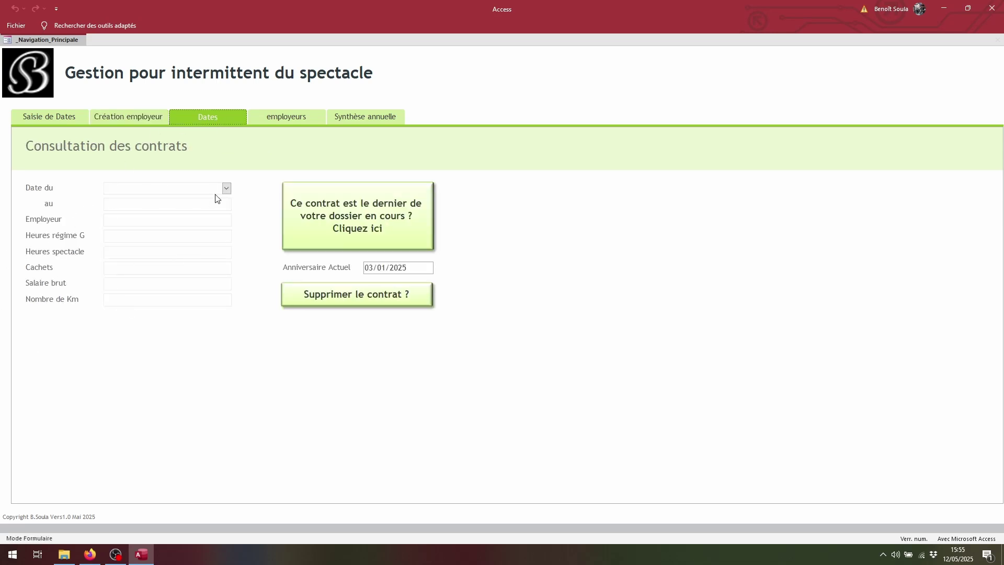
left_click(227, 187)
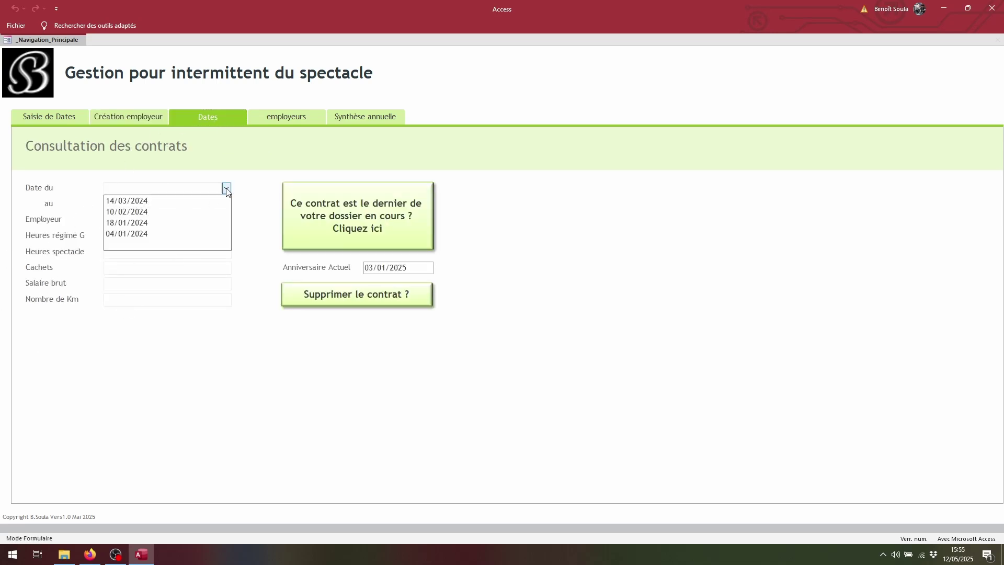
left_click(156, 224)
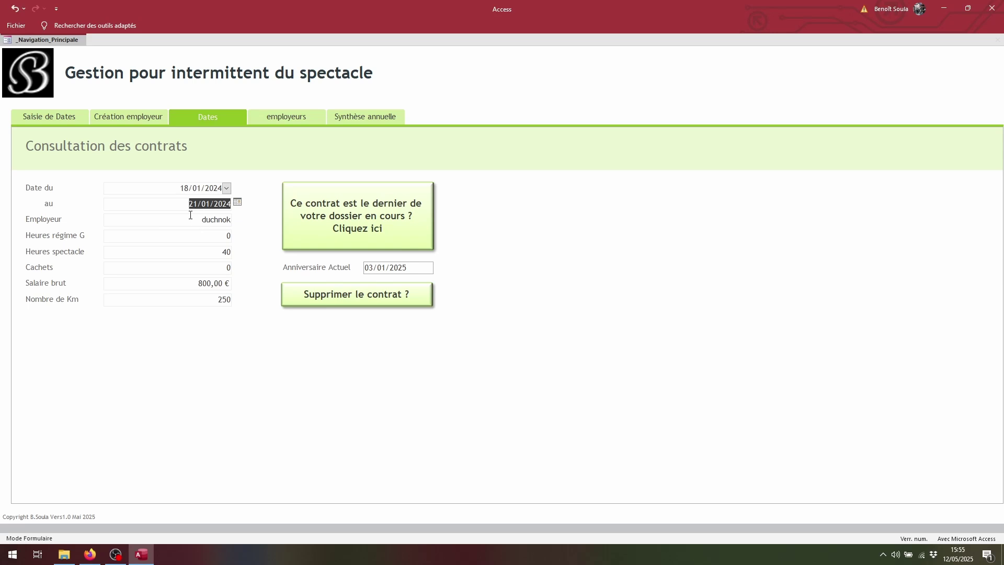
Review the contract's employer, start date, gross salary and kilometres, then show the employer summary
left_click_drag(195, 218, 235, 219)
left_click_drag(203, 222, 225, 217)
left_click_drag(180, 189, 230, 204)
left_click_drag(186, 288, 231, 285)
left_click_drag(208, 300, 236, 306)
left_click(279, 119)
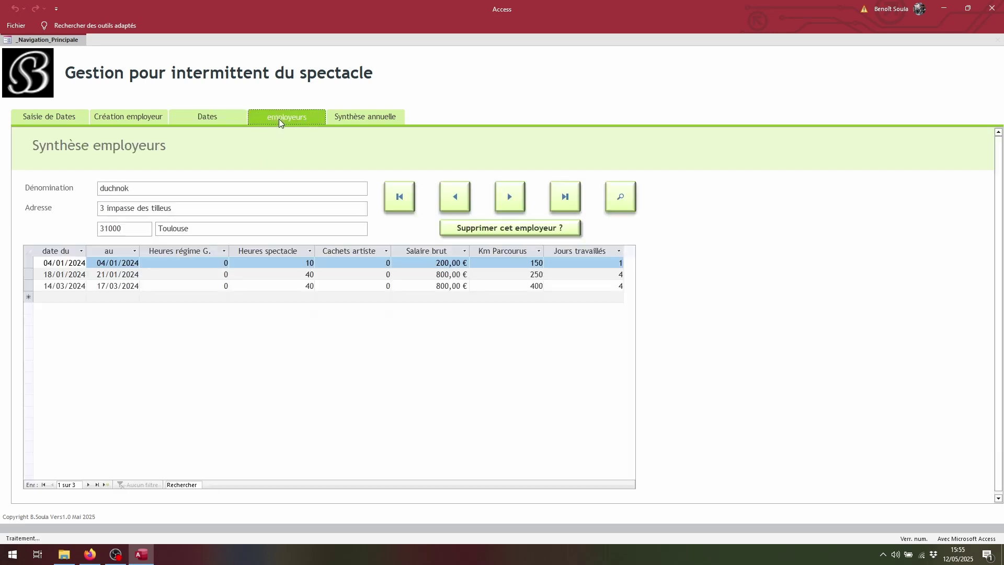
Browse back and forth through the employer records, dismissing the record-not-found error
left_click(510, 196)
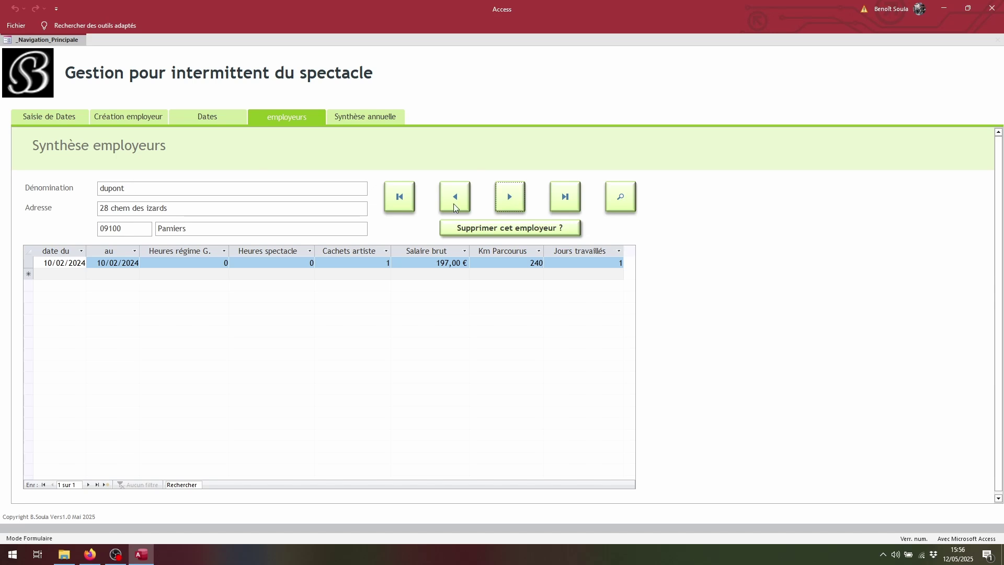
left_click(511, 196)
left_click(511, 196)
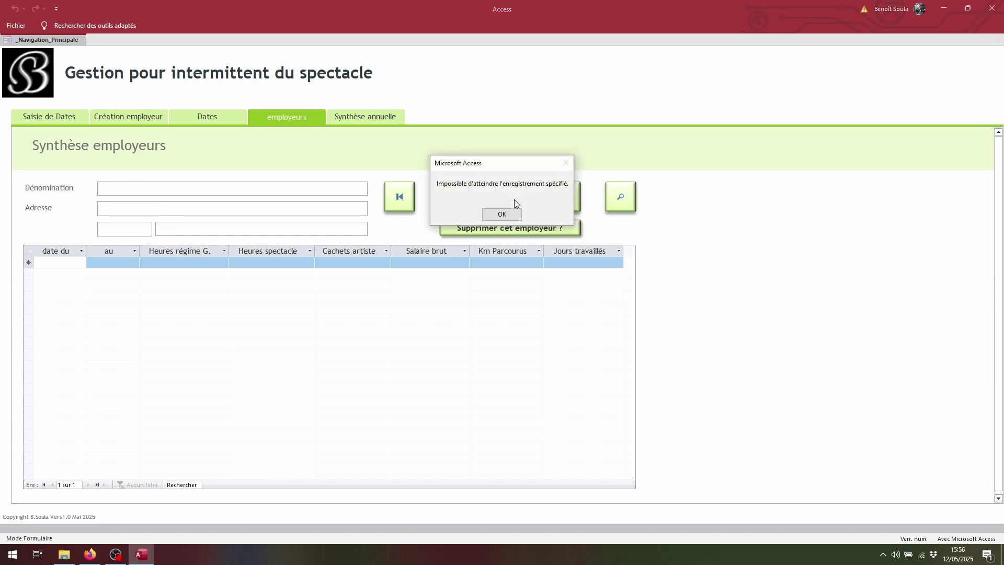
left_click_drag(502, 169, 545, 196)
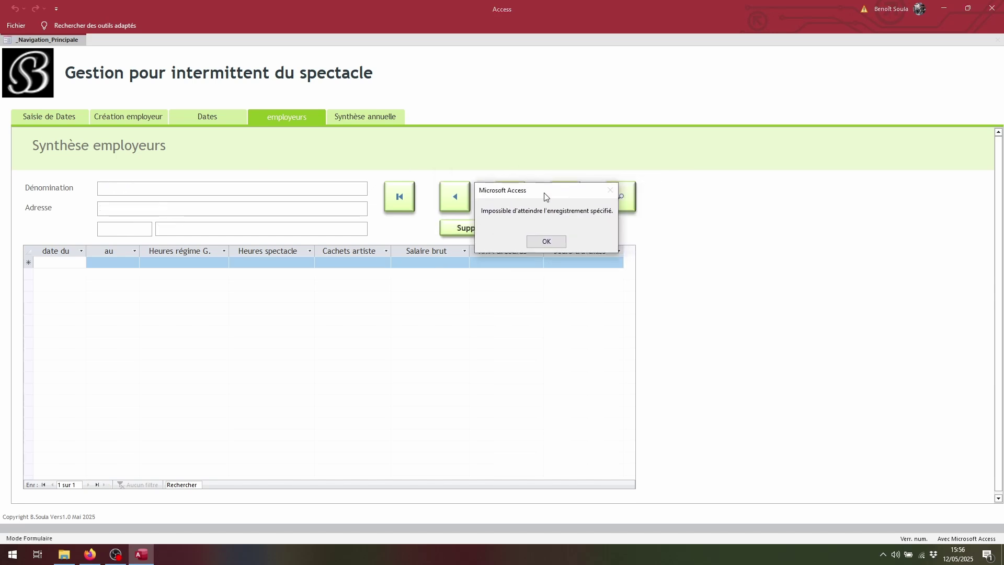
left_click(546, 241)
left_click(455, 196)
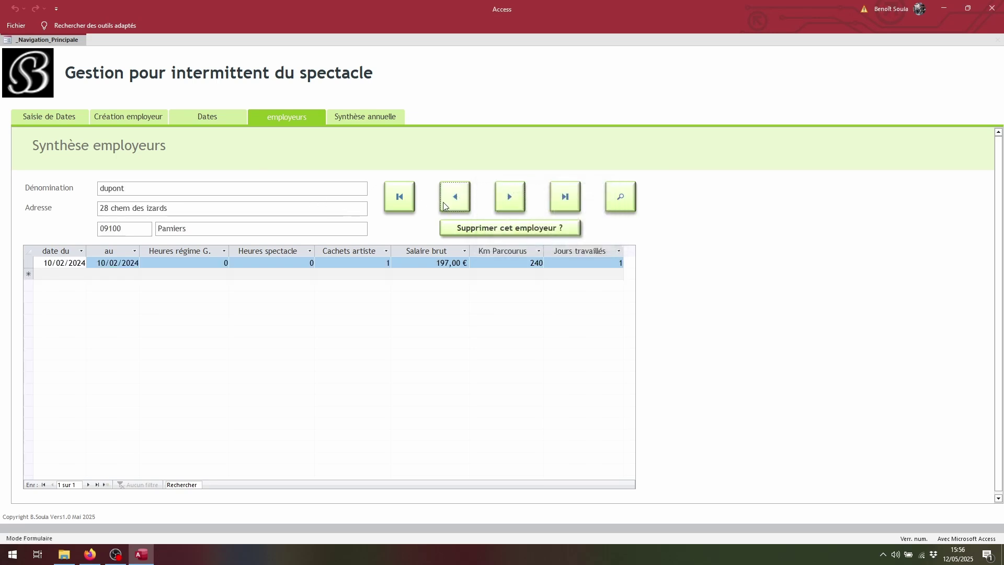
left_click(450, 202)
left_click(508, 195)
left_click(453, 194)
left_click(510, 197)
Inspect the contracts' Cachets artiste, Jours travaillés and gross salary values, then return to the new-dates form
left_click(366, 263)
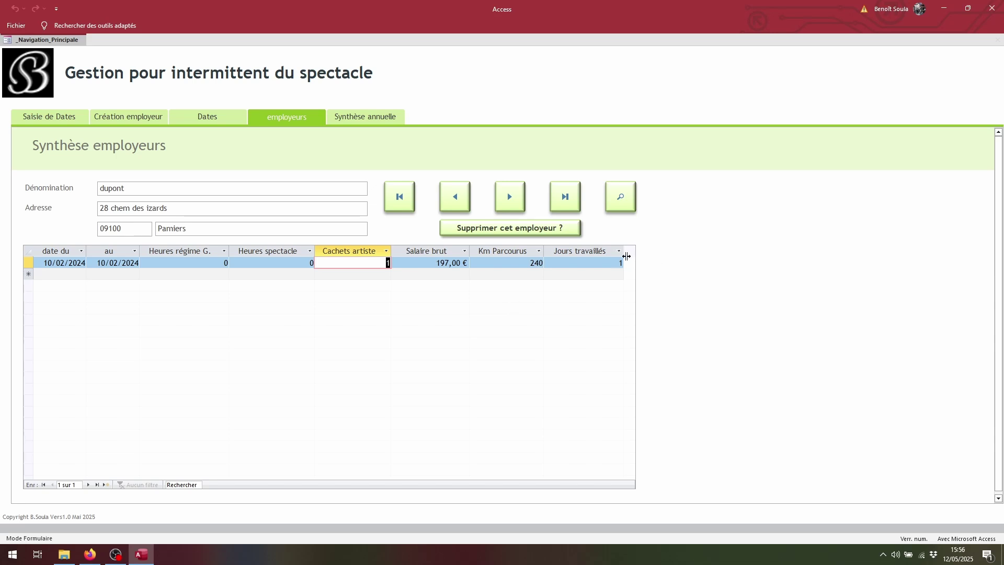
left_click(619, 263)
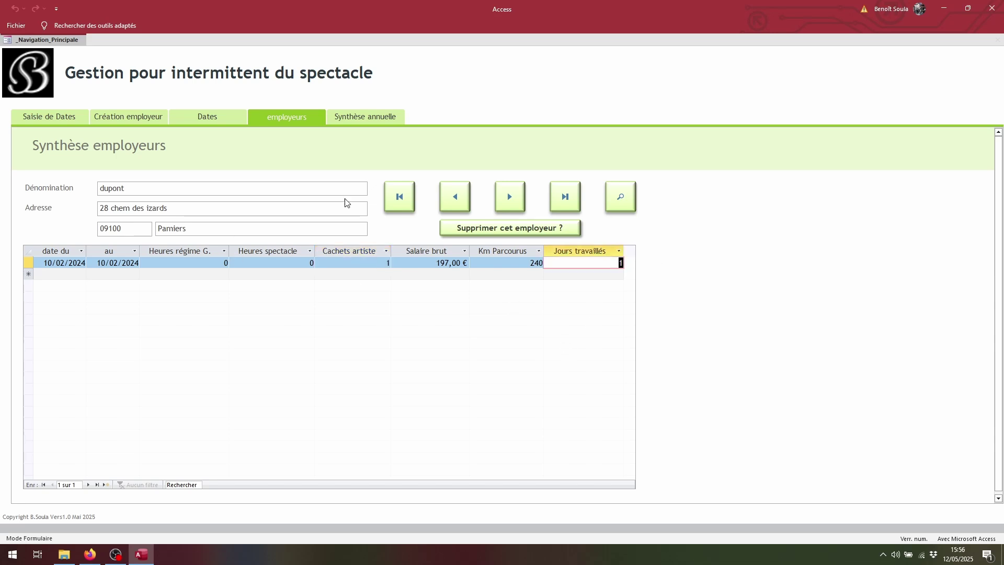
left_click(467, 203)
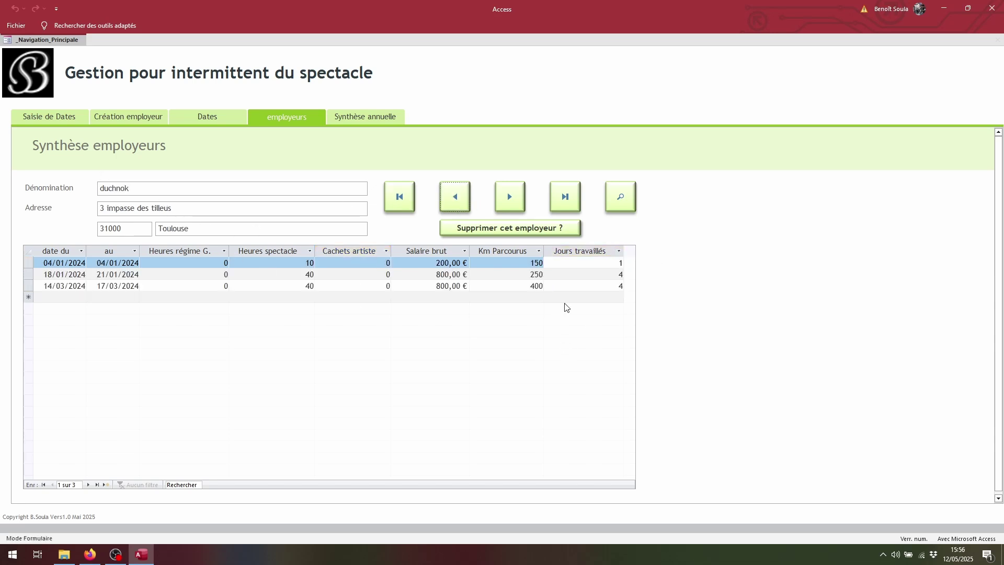
left_click(619, 263)
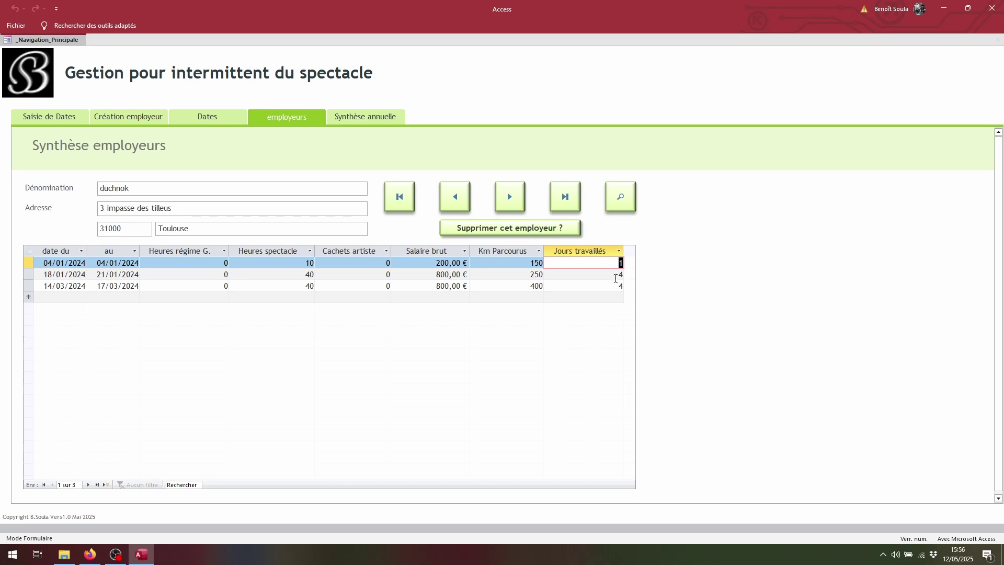
left_click(619, 275)
key("Down")
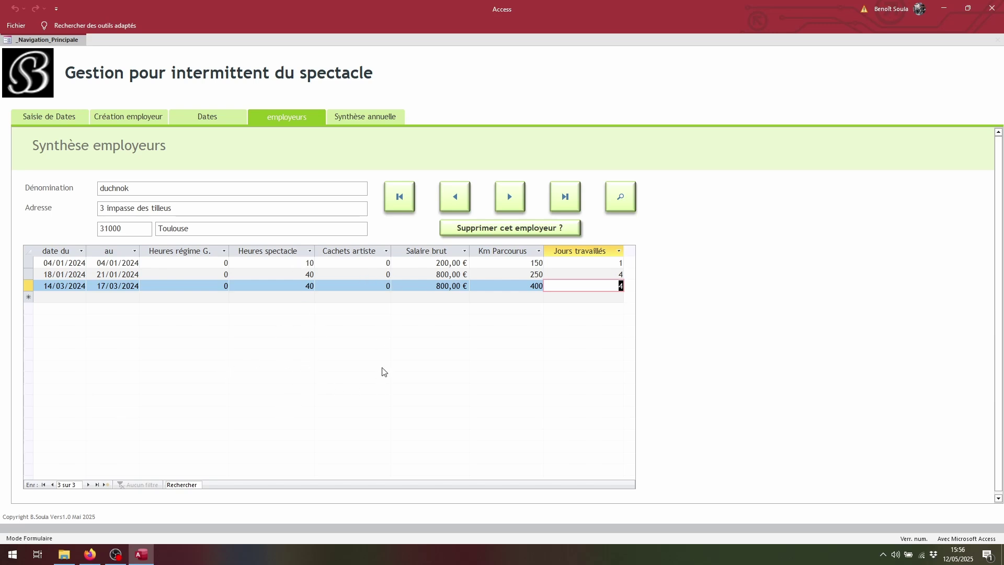
left_click(436, 286)
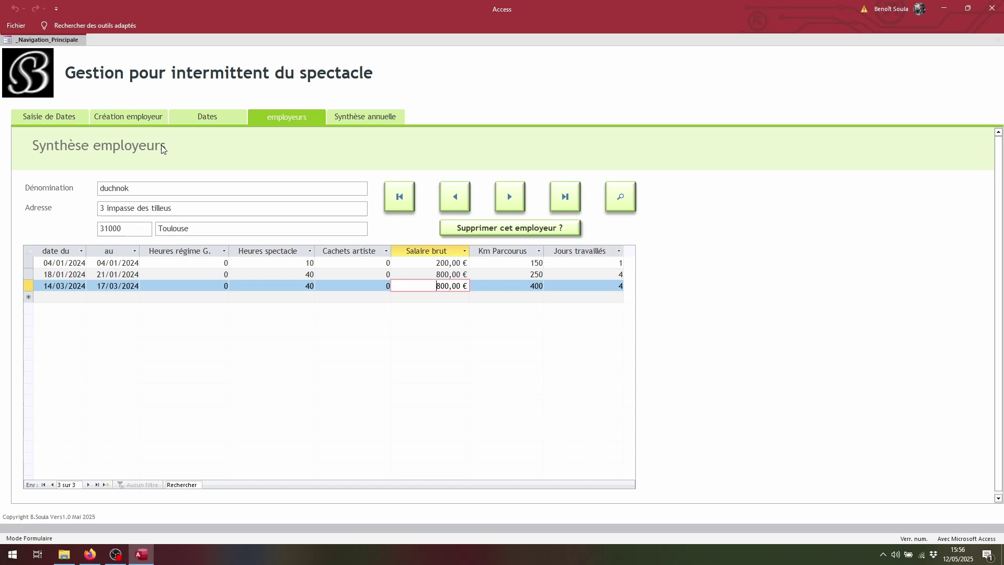
left_click(39, 115)
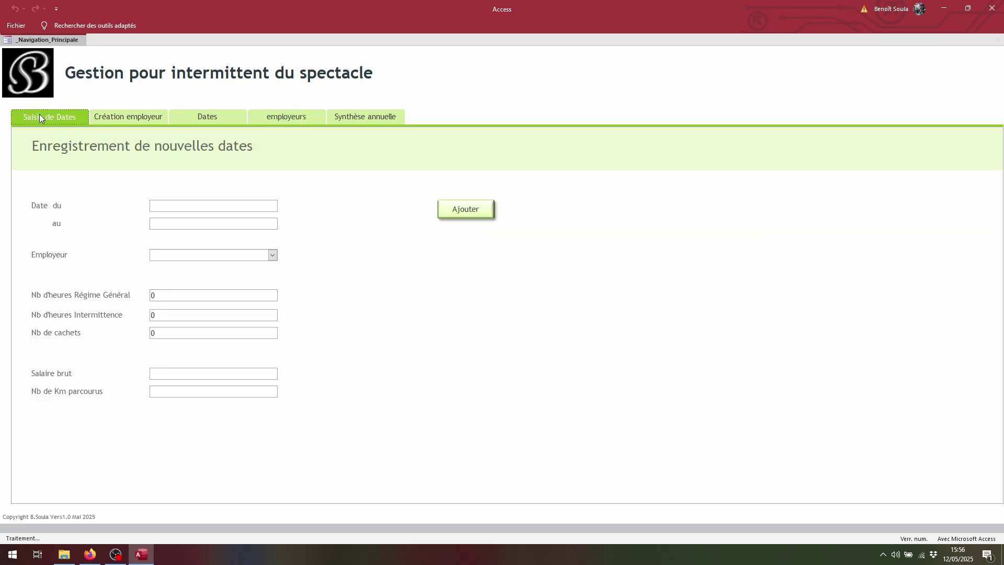
Choose the second employer in the list for the new dates entry
double_click(177, 296)
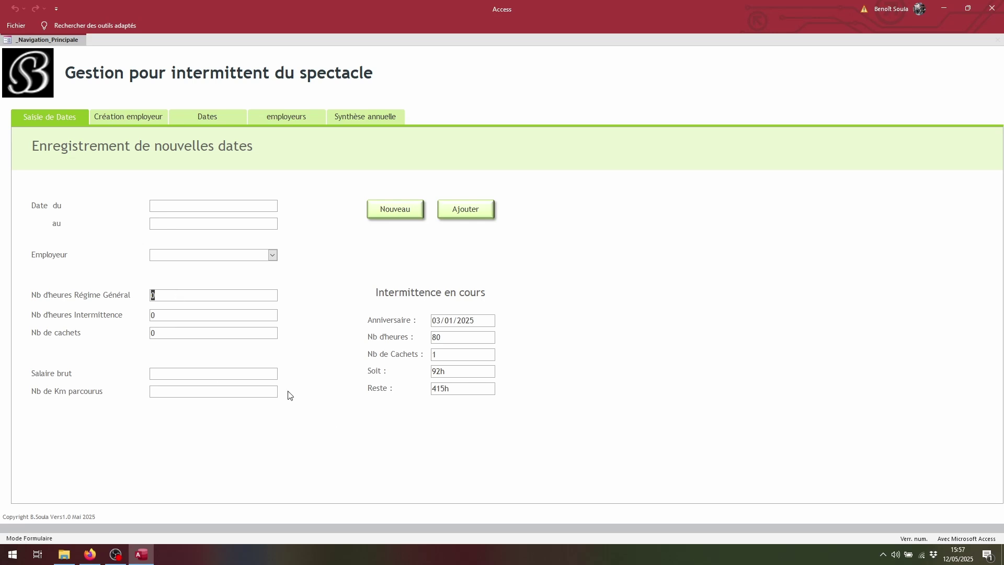
left_click(209, 256)
left_click(272, 255)
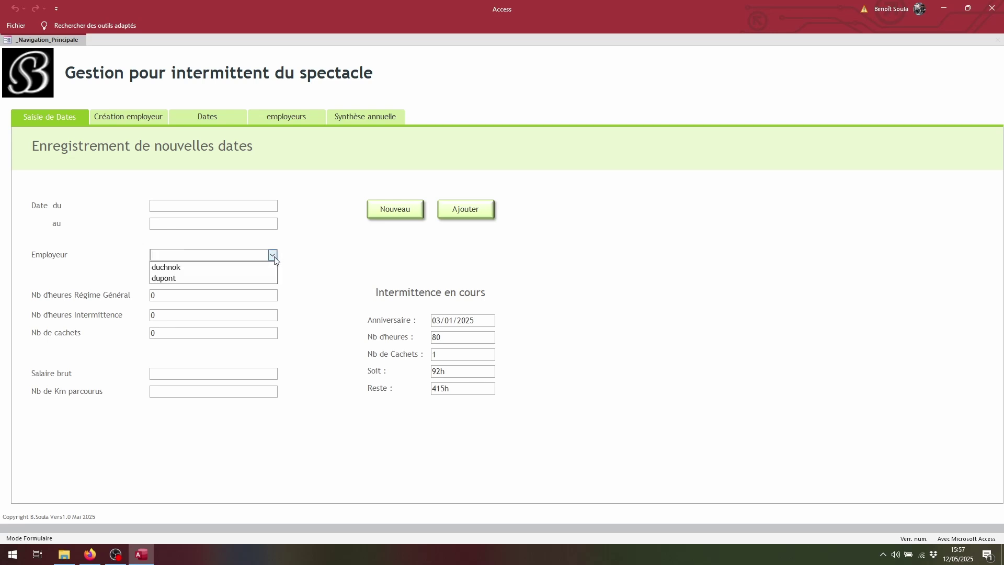
left_click(196, 279)
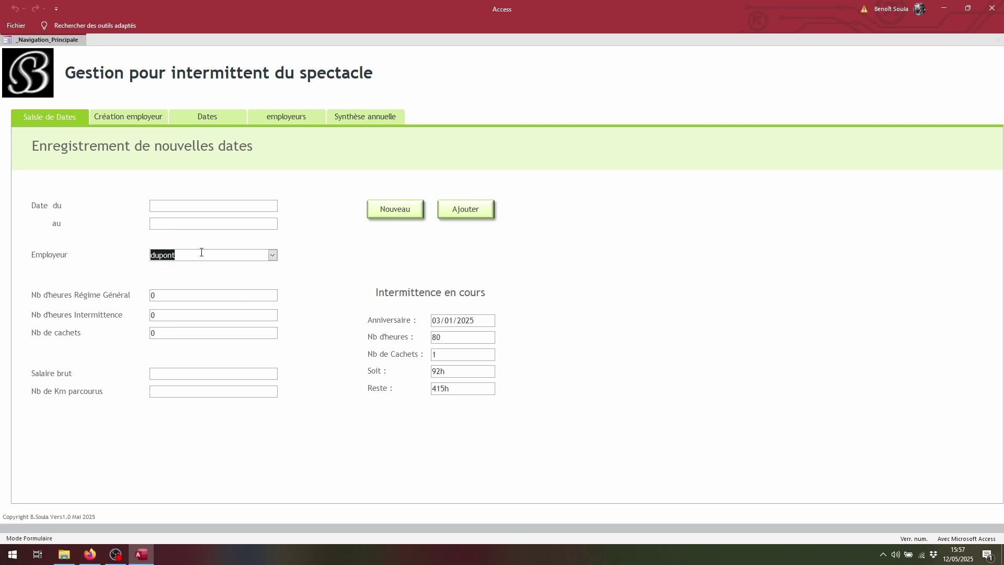
Set the start date to 21/06/2024 using the calendar
left_click(204, 206)
left_click(284, 204)
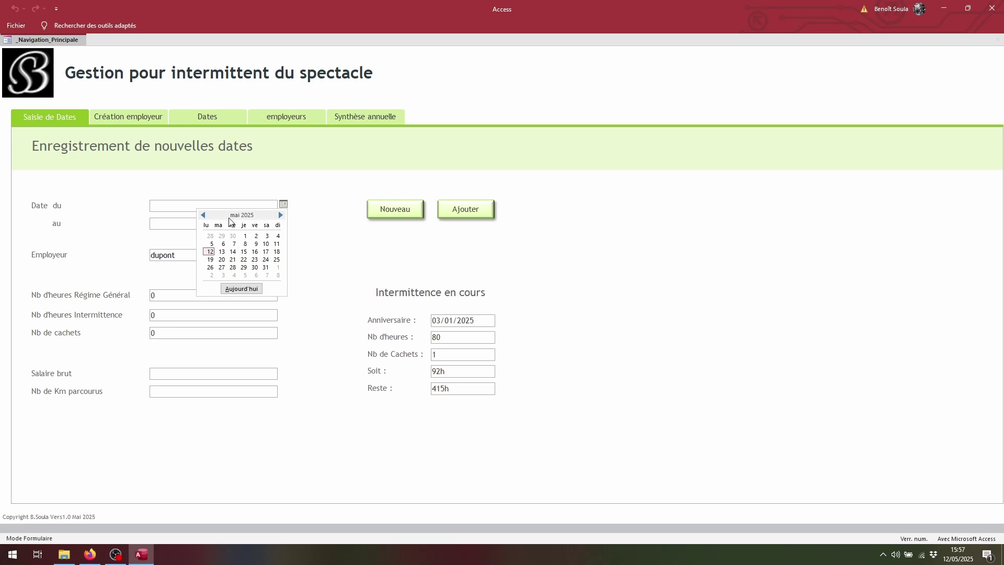
left_click(203, 215)
left_click(202, 215)
left_click(203, 215)
left_click(203, 216)
left_click(202, 216)
left_click(203, 216)
left_click(202, 216)
left_click(203, 215)
left_click(203, 215)
left_click(203, 215)
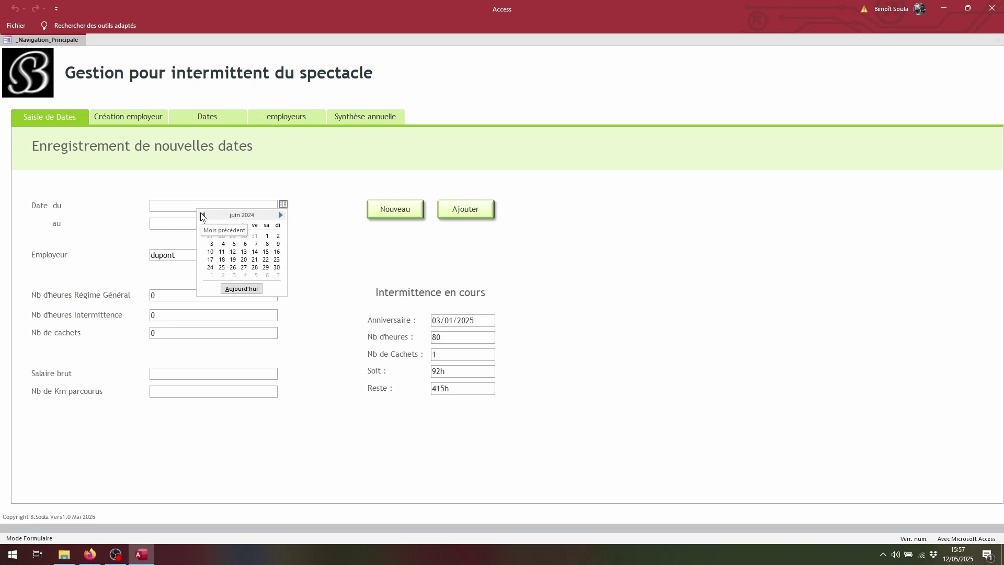
left_click(255, 259)
Set the end date to 21/06/2024 as well
left_click(265, 224)
left_click(283, 222)
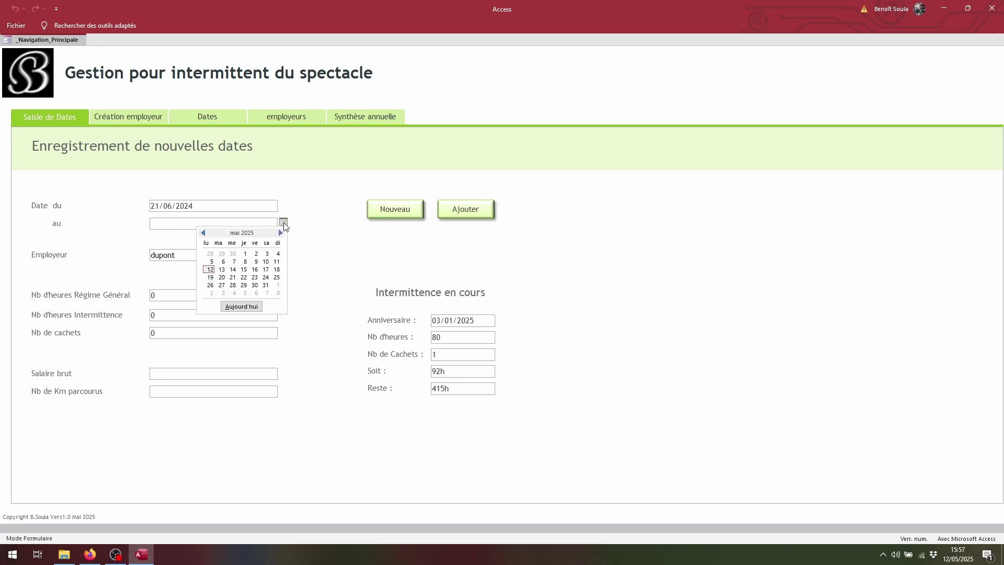
left_click(203, 233)
left_click(203, 233)
left_click(203, 233)
left_click(203, 232)
left_click(202, 233)
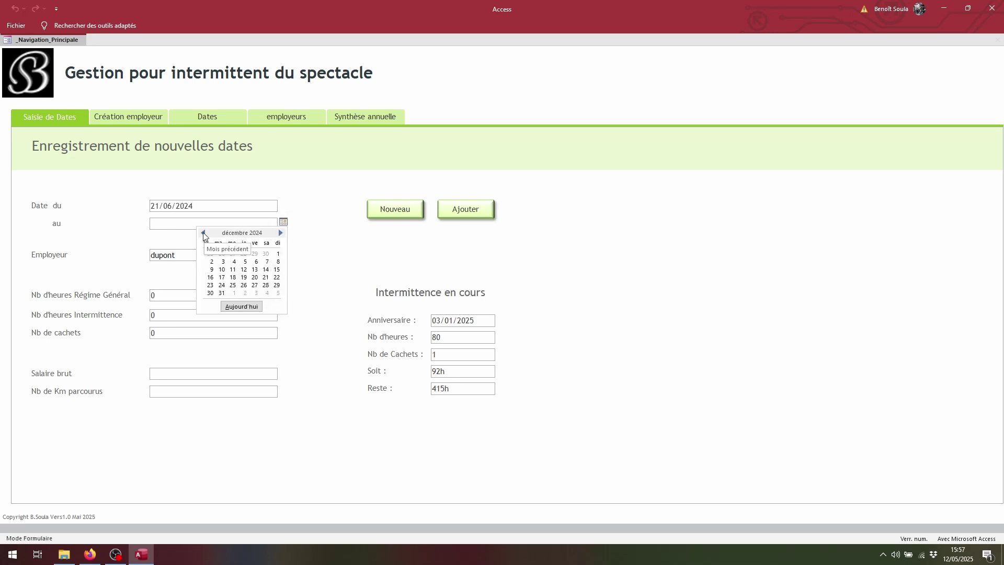
left_click(202, 233)
left_click(203, 232)
left_click(203, 232)
left_click(203, 232)
left_click(203, 233)
left_click(203, 233)
left_click(254, 277)
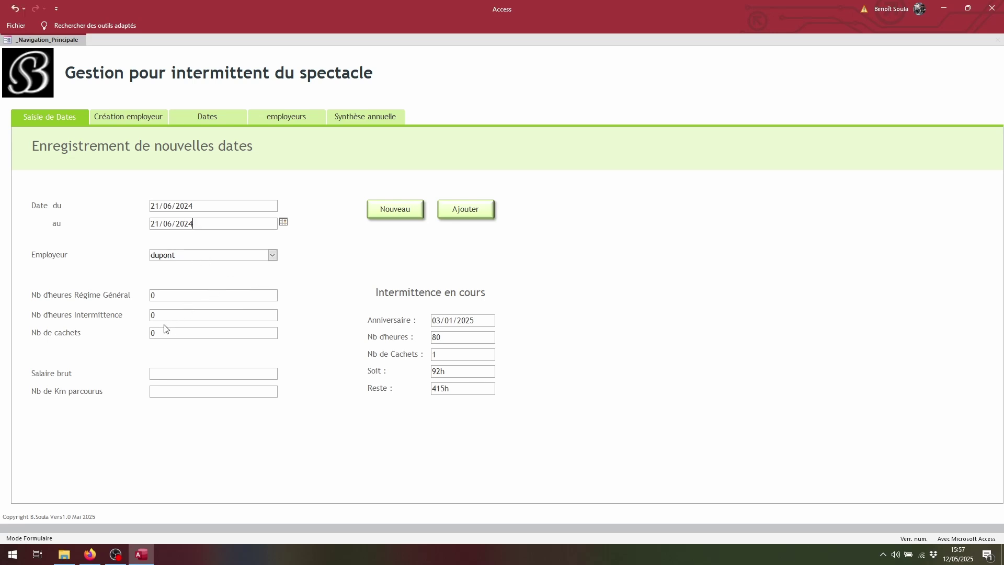
Enter 1 cachet, 197 gross salary and 100 km, then add the contract and confirm
double_click(158, 337)
type("1")
left_click(168, 372)
type("197")
left_click(177, 391)
type("100")
left_click(466, 213)
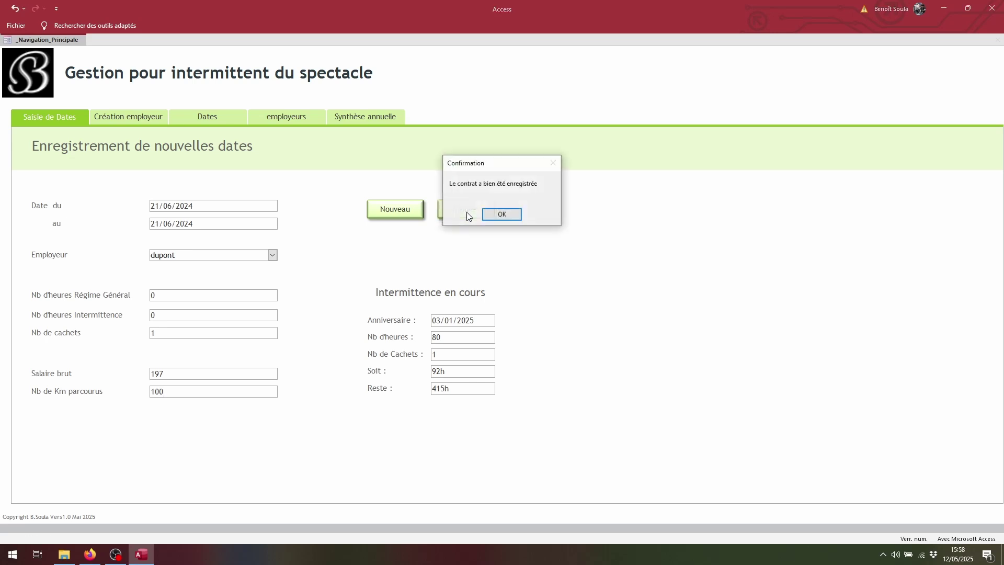
left_click(499, 217)
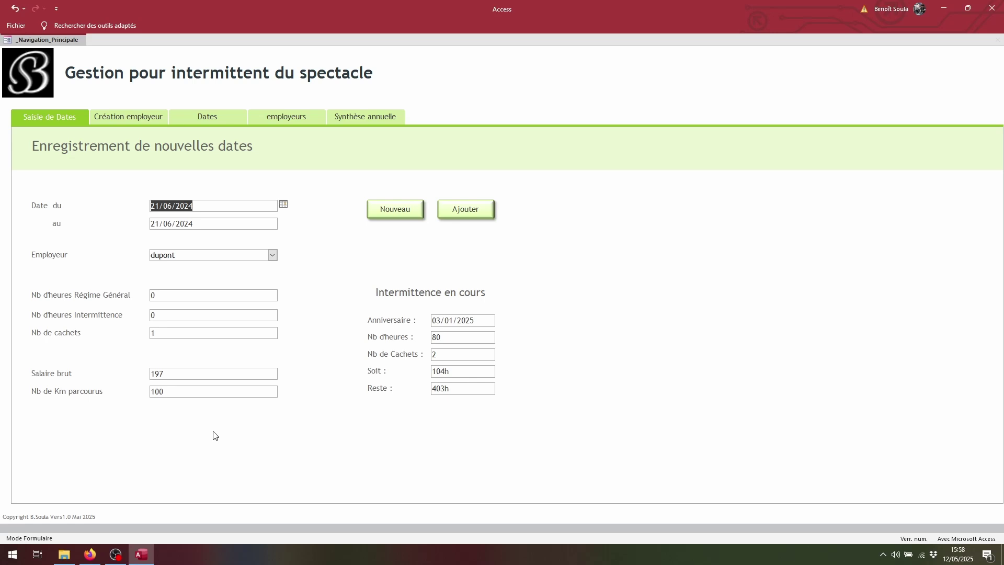
Register a new Toulouse employer with its name and address, then open the employer summary
left_click(117, 115)
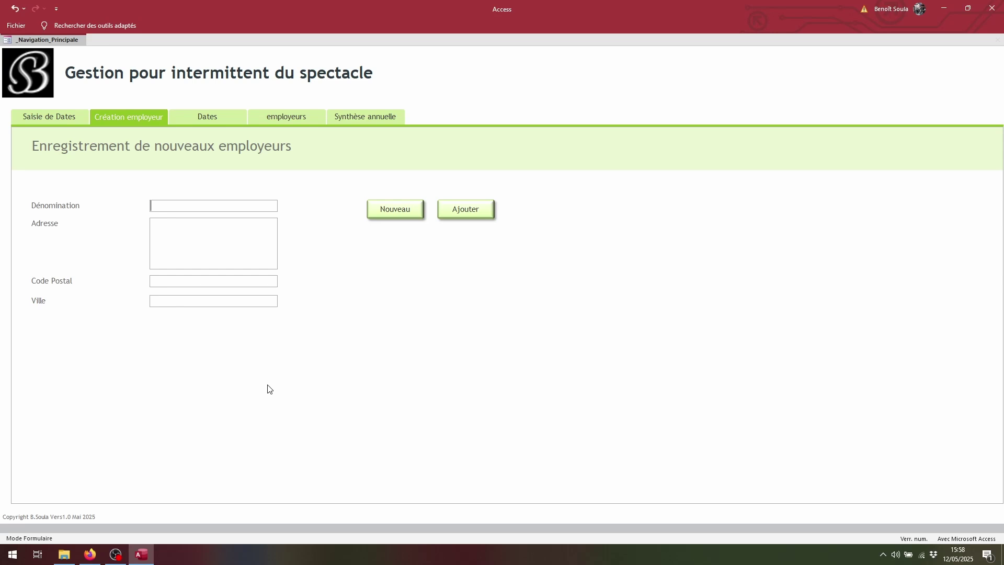
type("Durand")
left_click(163, 231)
type("8 rue azerty")
left_click(174, 282)
type("31000")
key("Tab")
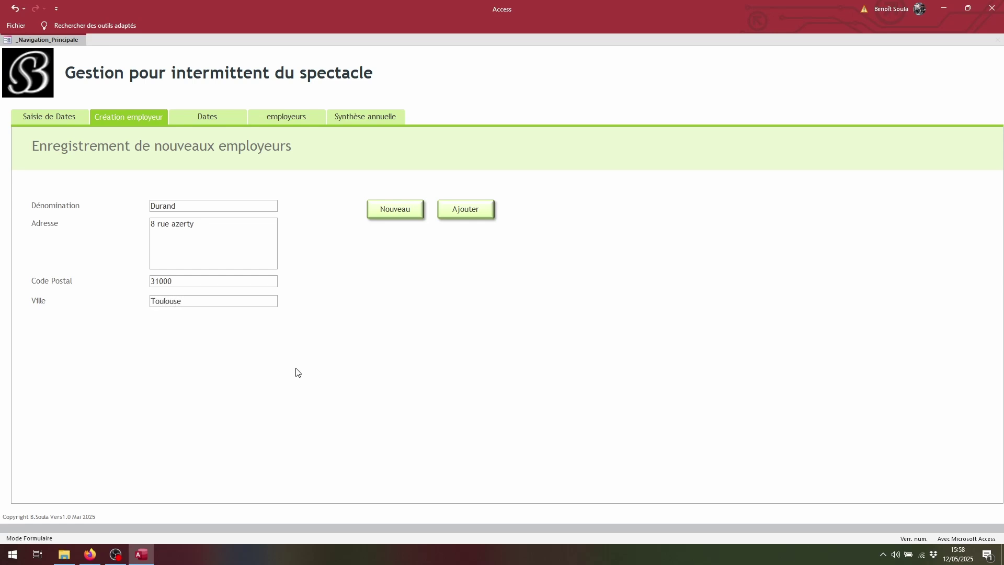
left_click(467, 210)
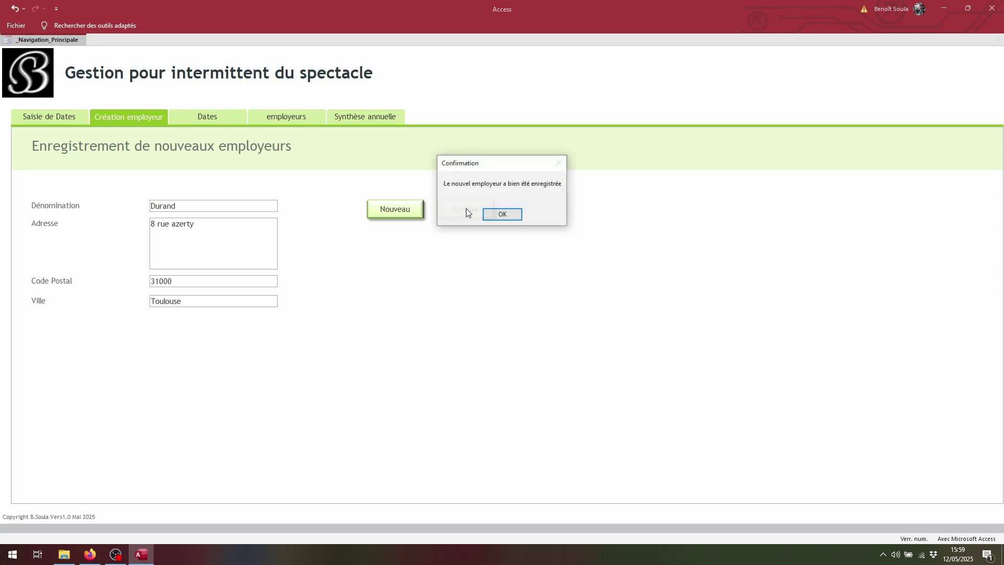
left_click(501, 214)
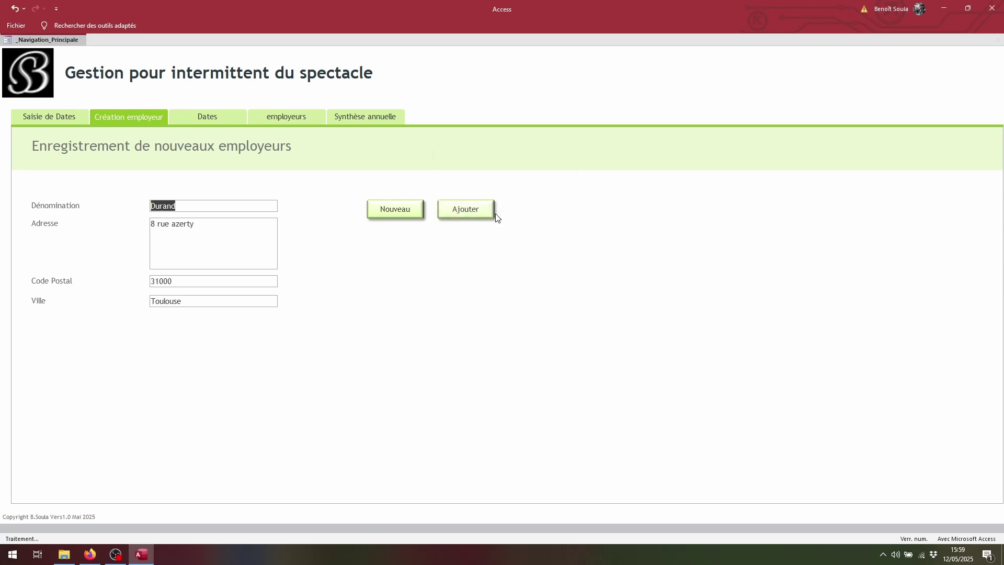
left_click(294, 119)
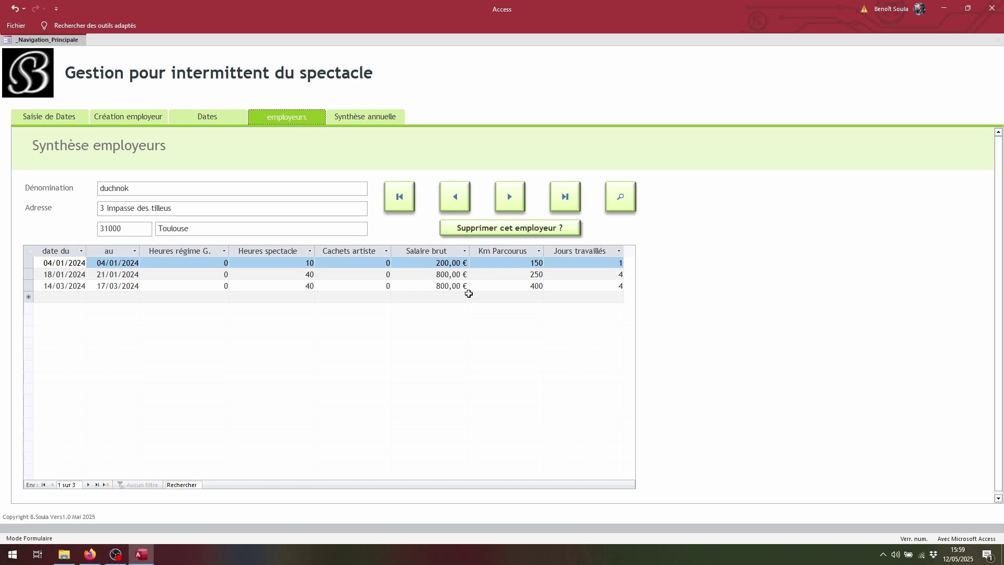
Browse the employers, checking the other employer's 21/06/2024 contract, and stop on the new Toulouse employer
left_click(514, 192)
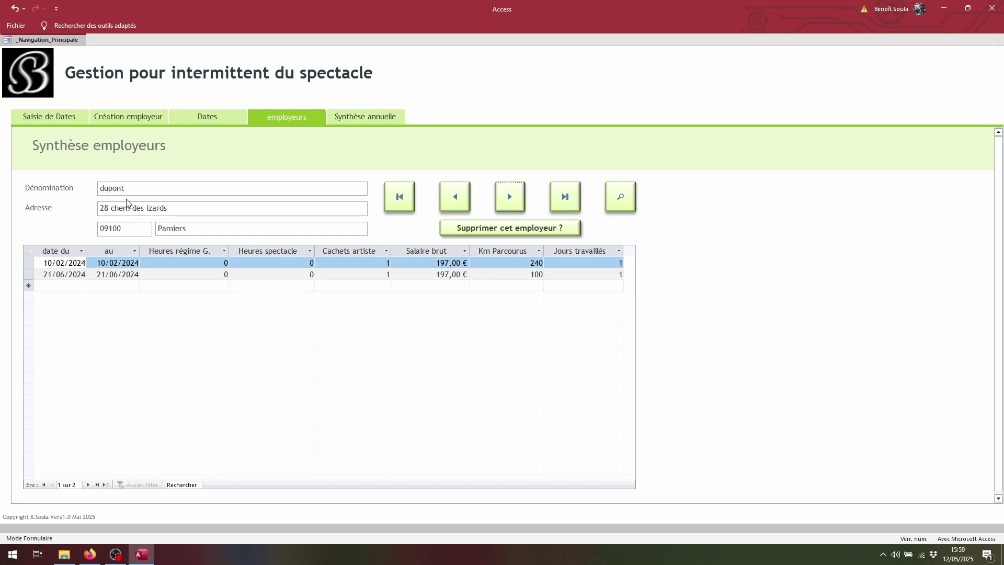
left_click(509, 195)
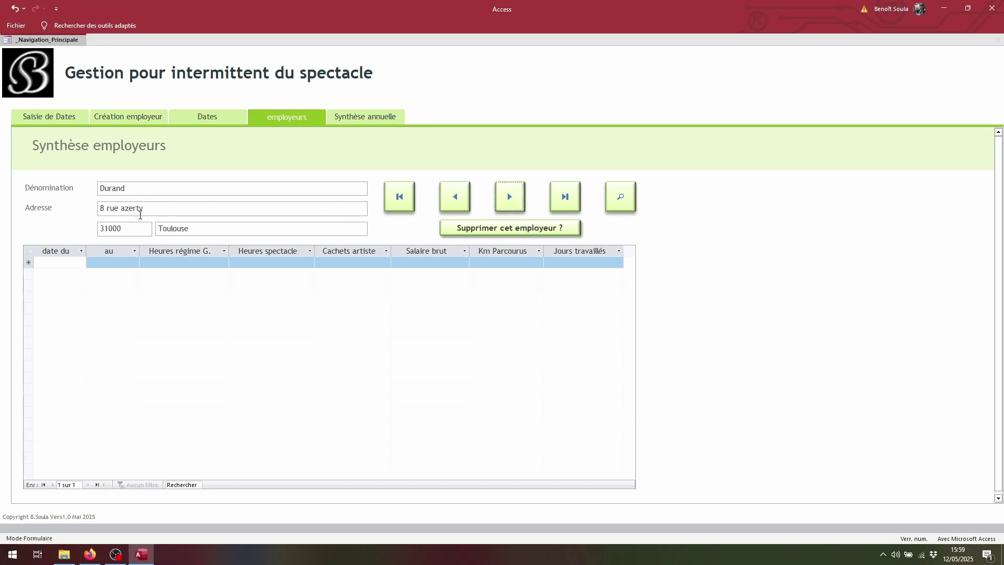
left_click(454, 197)
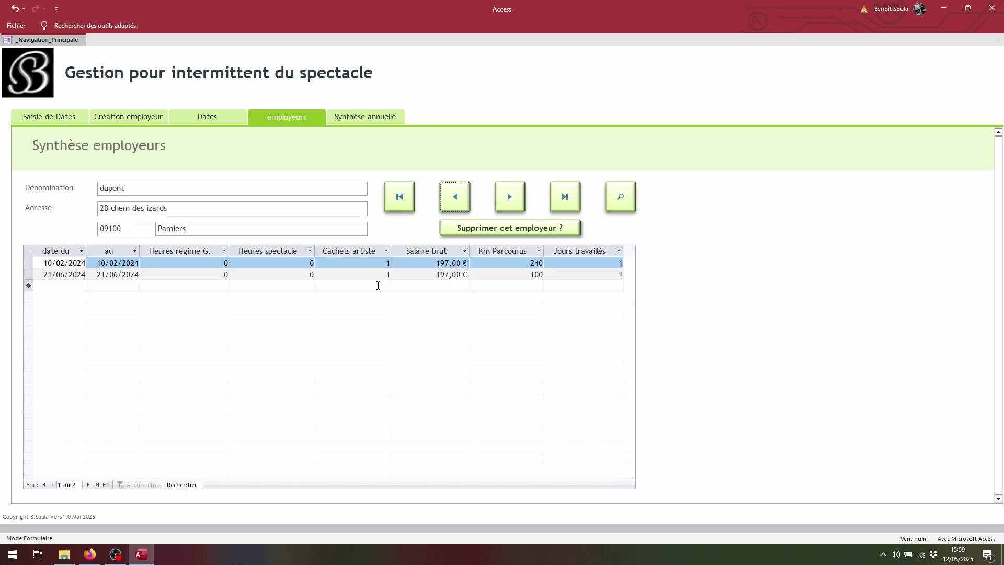
left_click(147, 275)
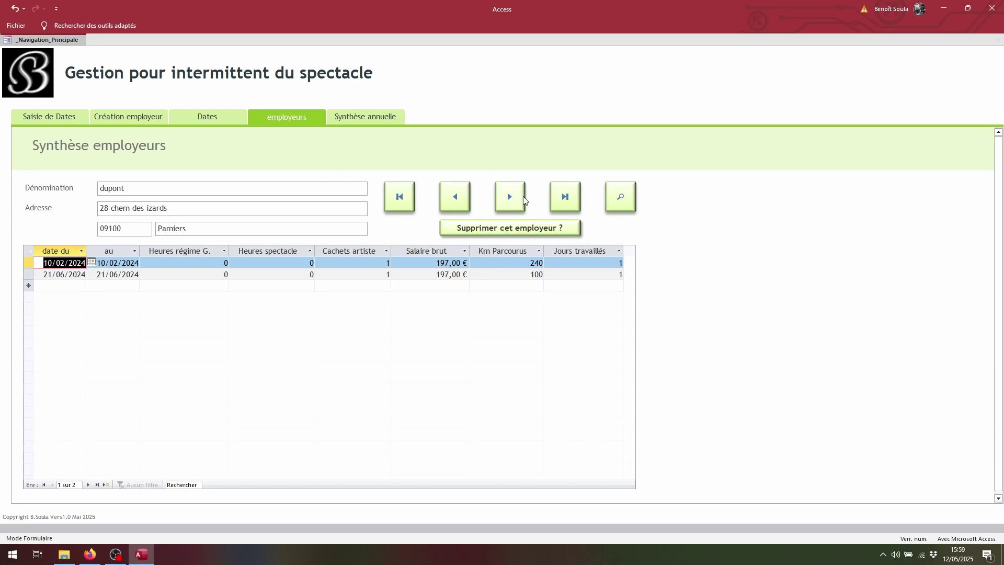
left_click(510, 196)
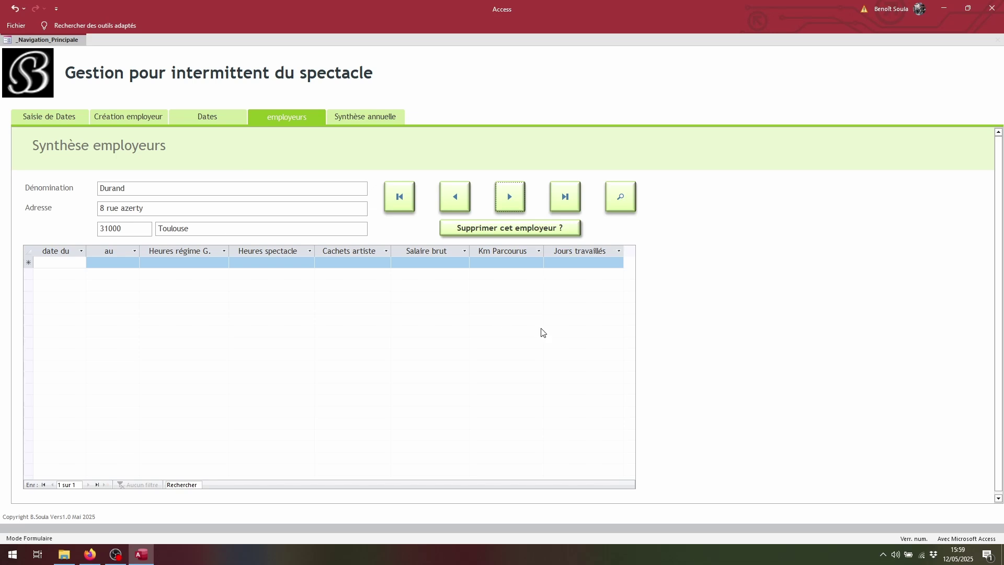
Delete the new Toulouse employer and its contracts, accepting both warnings and the confirmation
left_click(509, 233)
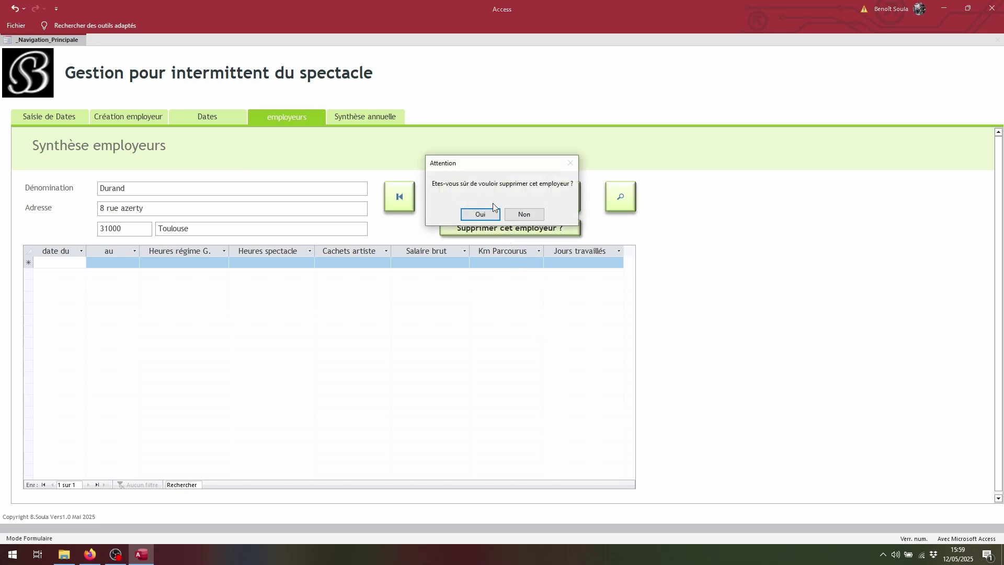
left_click(481, 213)
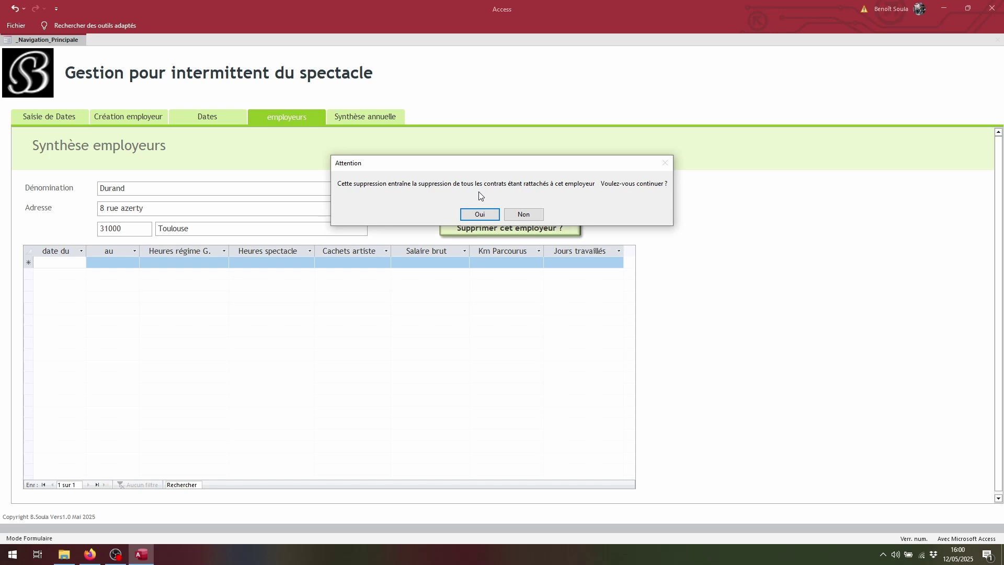
left_click(535, 215)
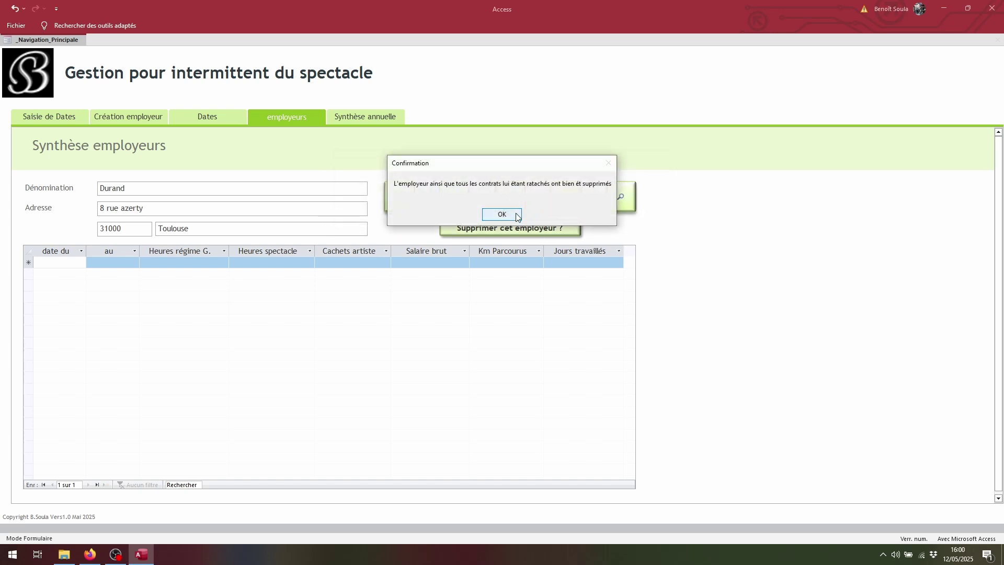
left_click(511, 215)
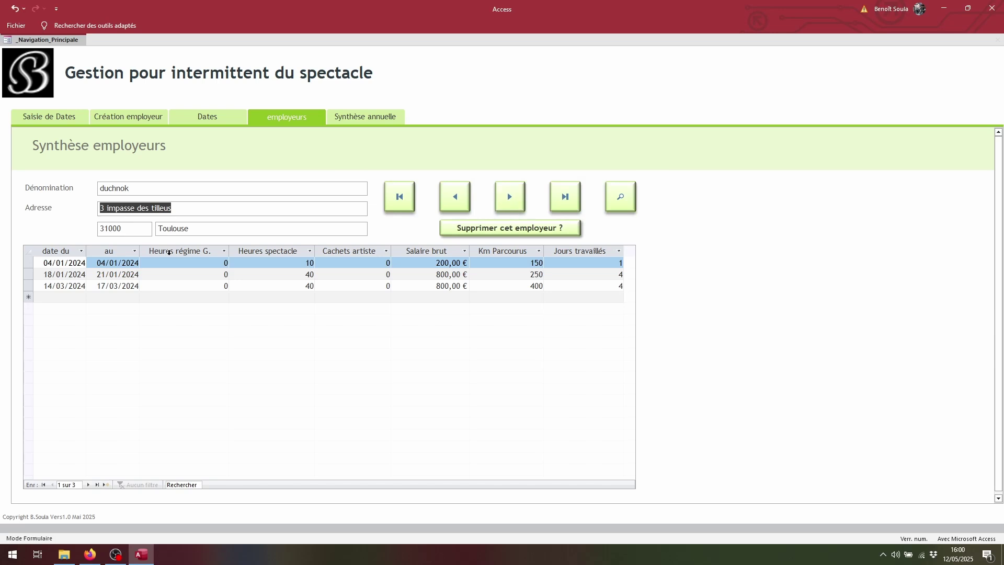
Step forward and back through the employers to find the Toulouse employer still listed without contracts
left_click(516, 197)
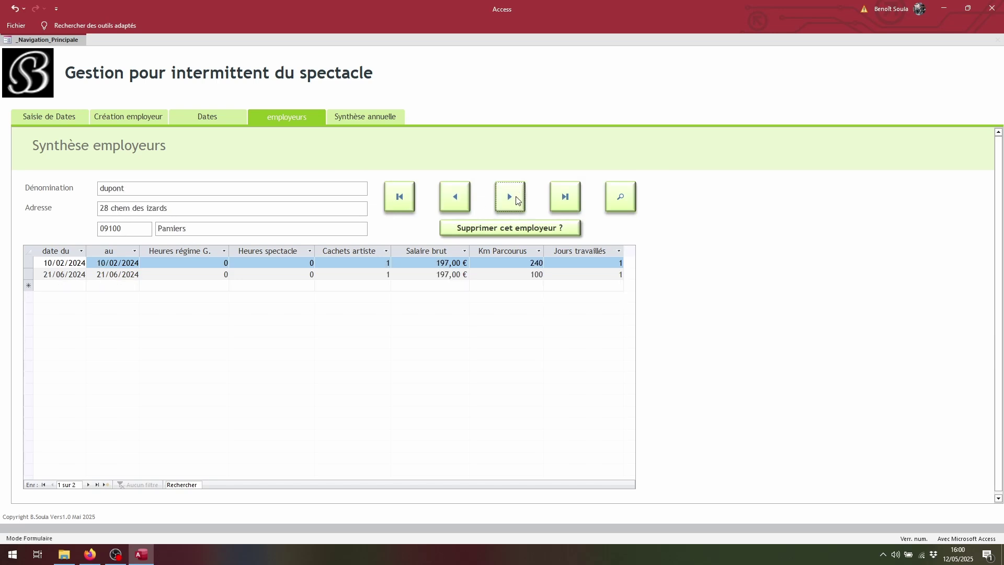
left_click(516, 198)
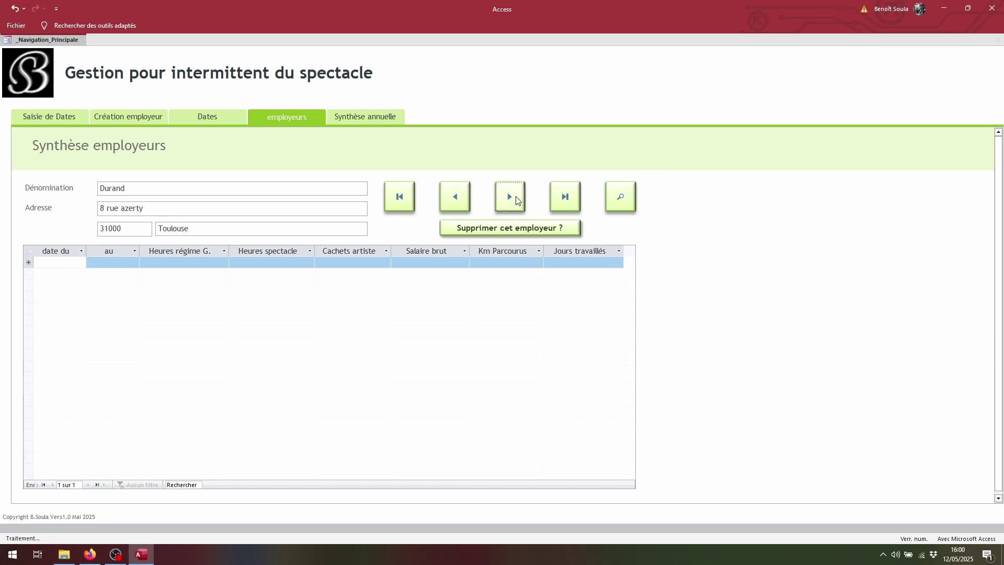
left_click(465, 197)
left_click(466, 197)
Change 'azerty' to 'de' in Durand's address, then move past dupont and duchnok to the next employer
left_click_drag(156, 209, 120, 209)
left_click(455, 205)
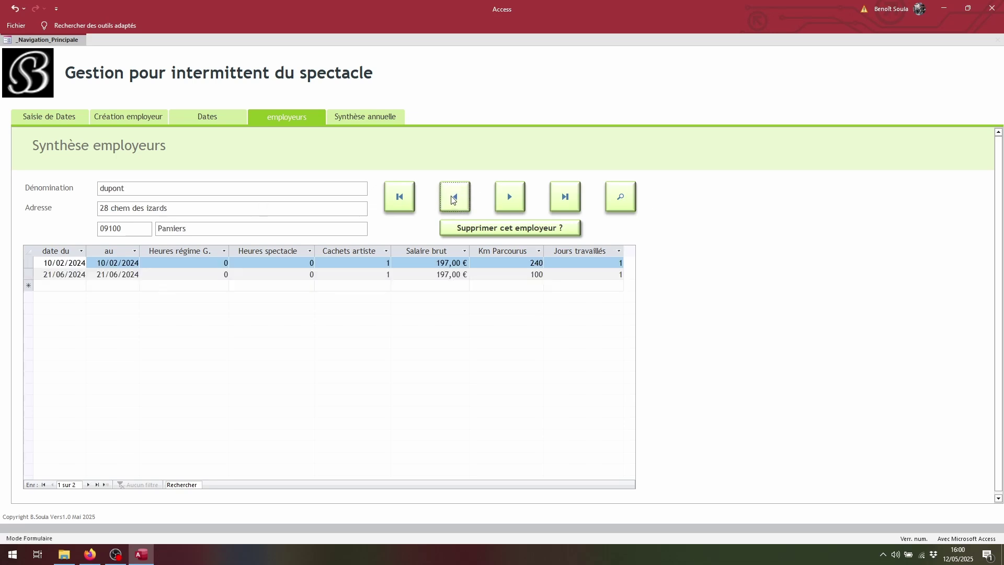
left_click(455, 198)
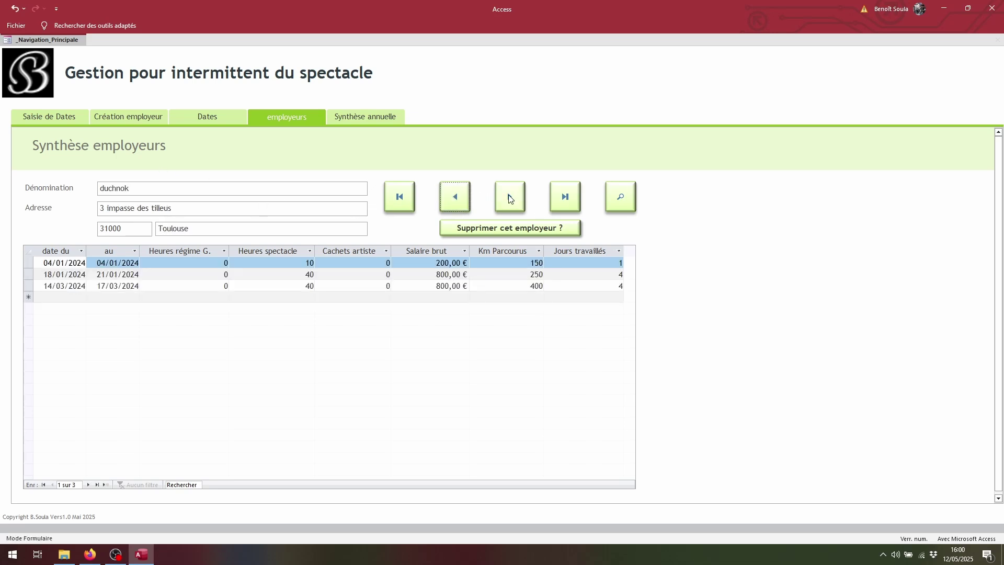
left_click(509, 198)
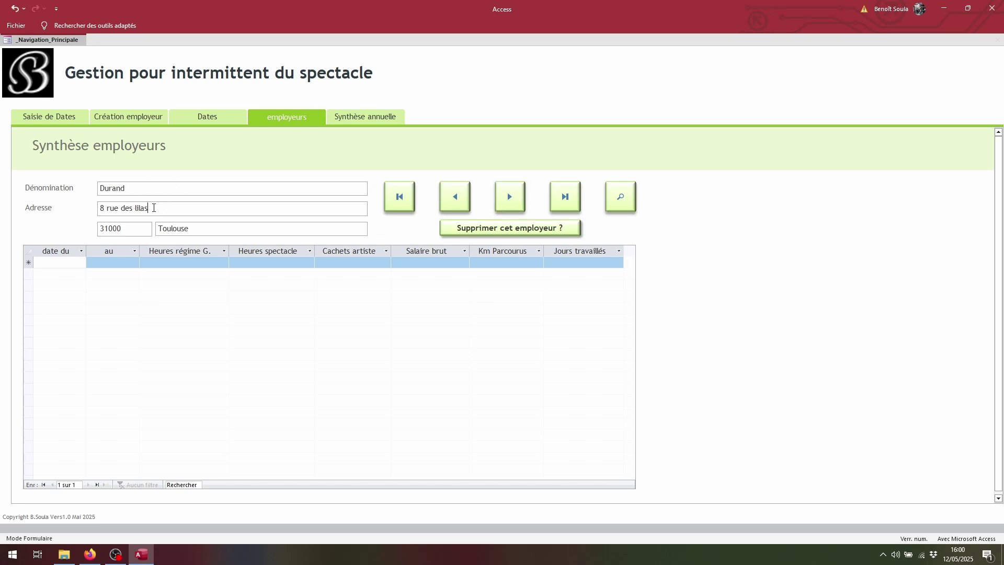
left_click_drag(153, 208, 98, 208)
left_click(136, 190)
Set the annual summary year to 2024, listing duchnok and dupont: 11 days, 1140 km, 1 776 €
left_click(364, 119)
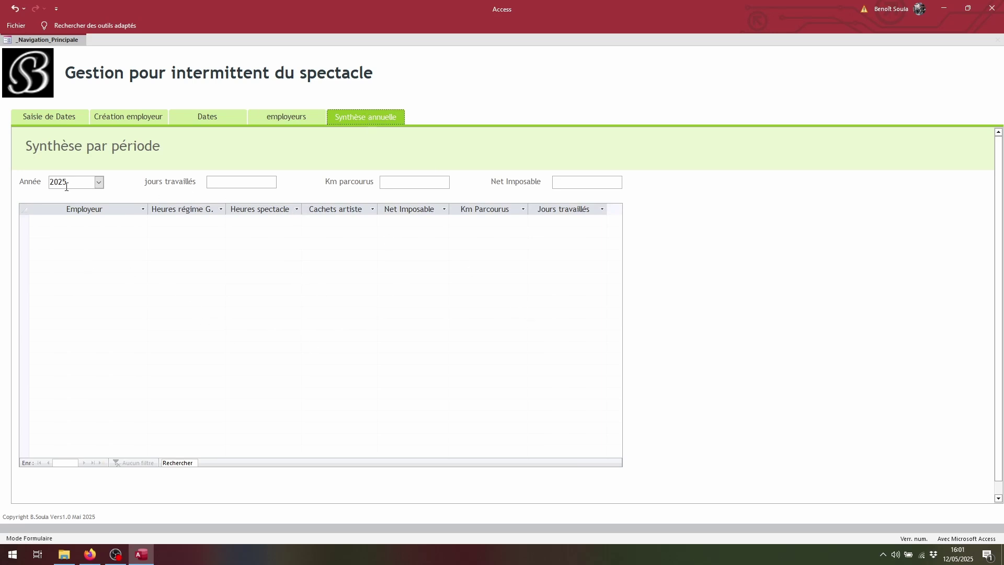
left_click(99, 183)
left_click(78, 227)
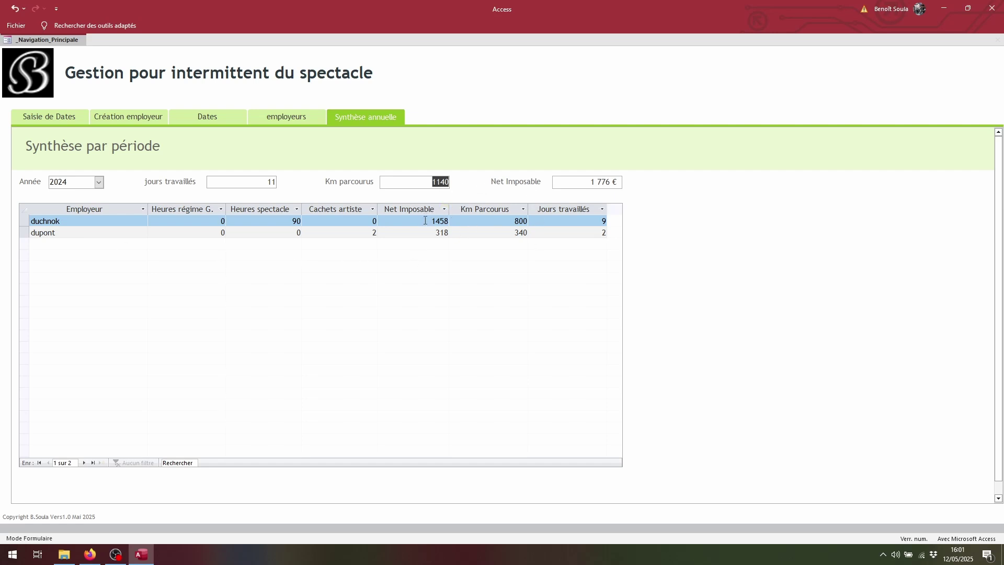
double_click(447, 221)
double_click(438, 232)
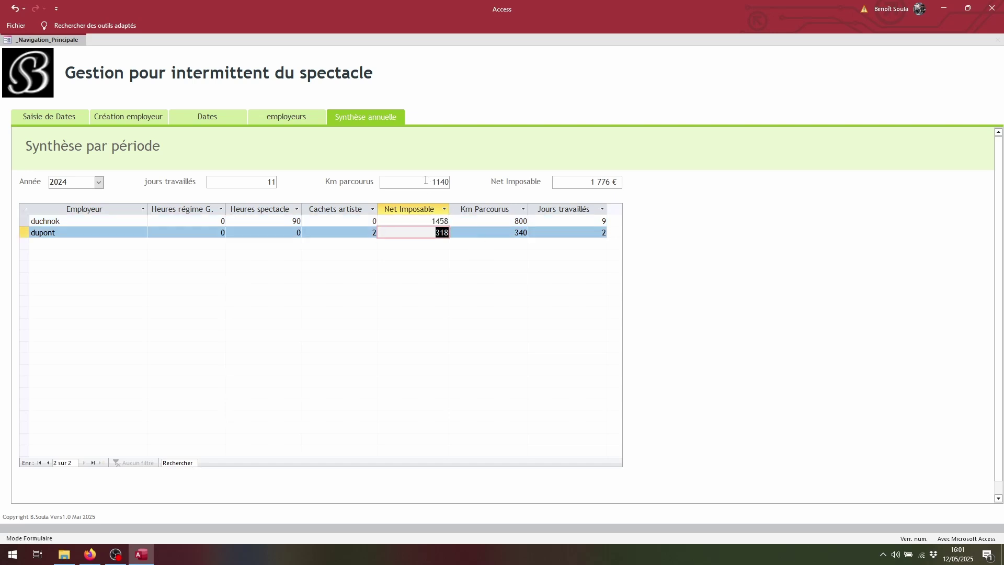
double_click(578, 185)
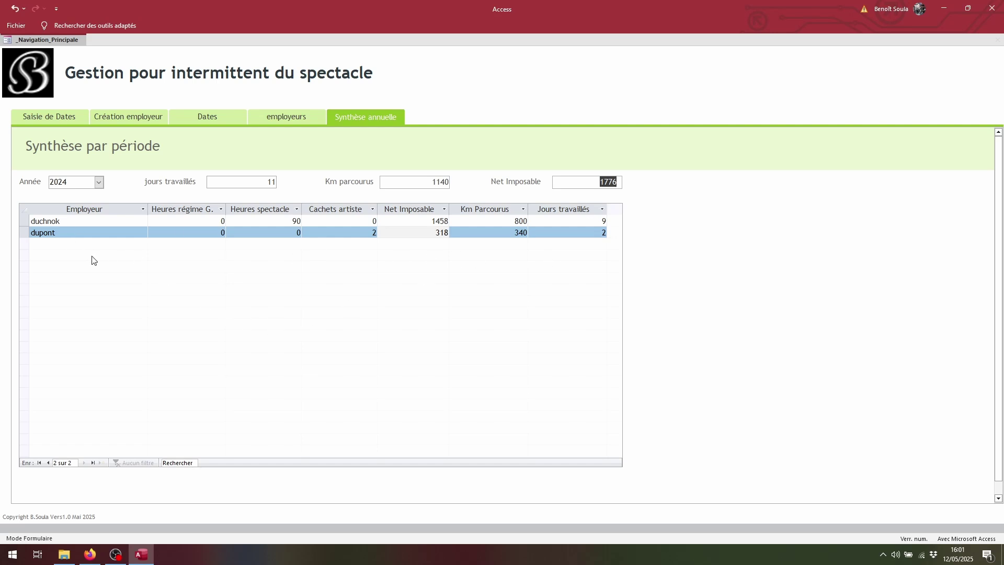
left_click(445, 324)
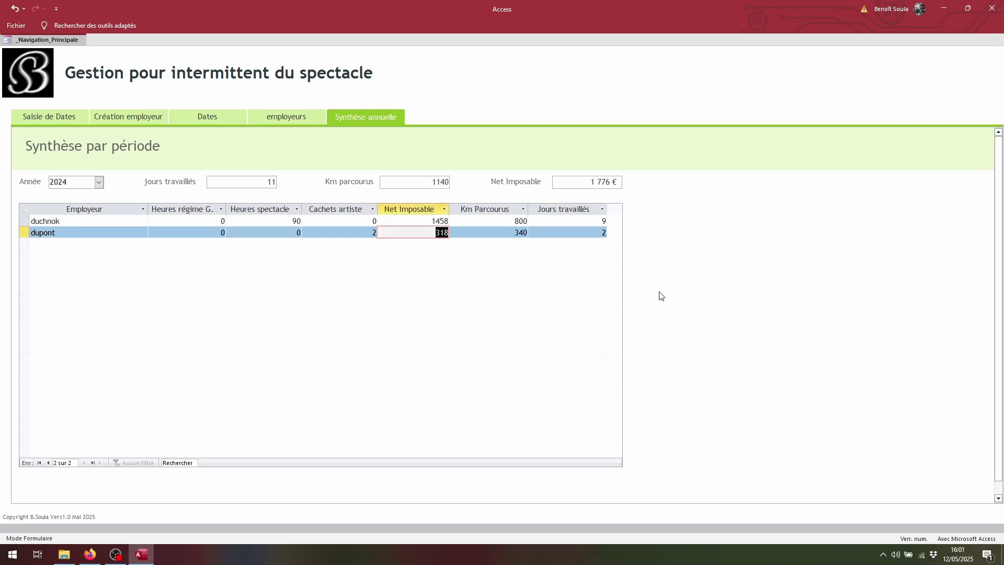
left_click(578, 235)
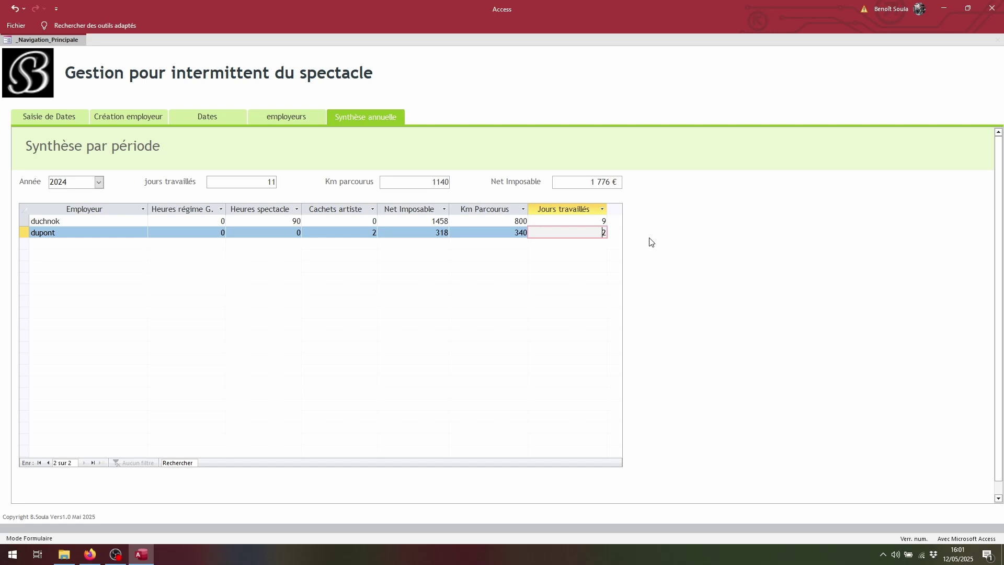
double_click(439, 221)
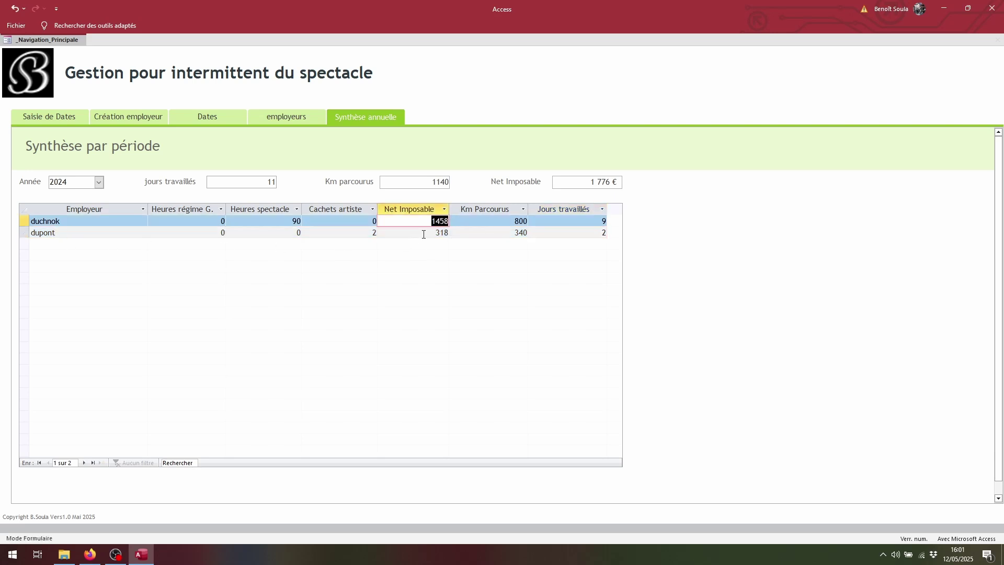
left_click(425, 233, "shift")
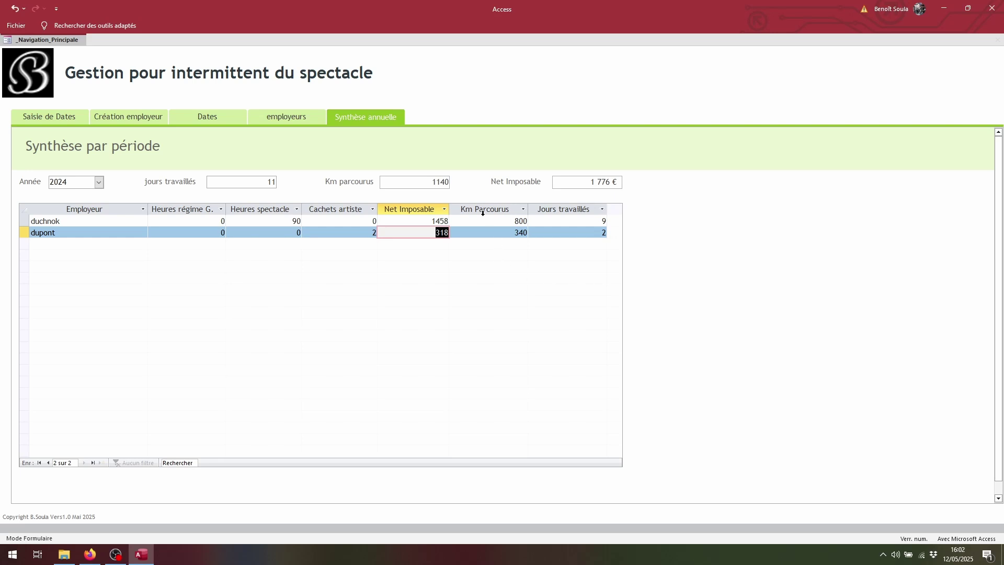
left_click(520, 221)
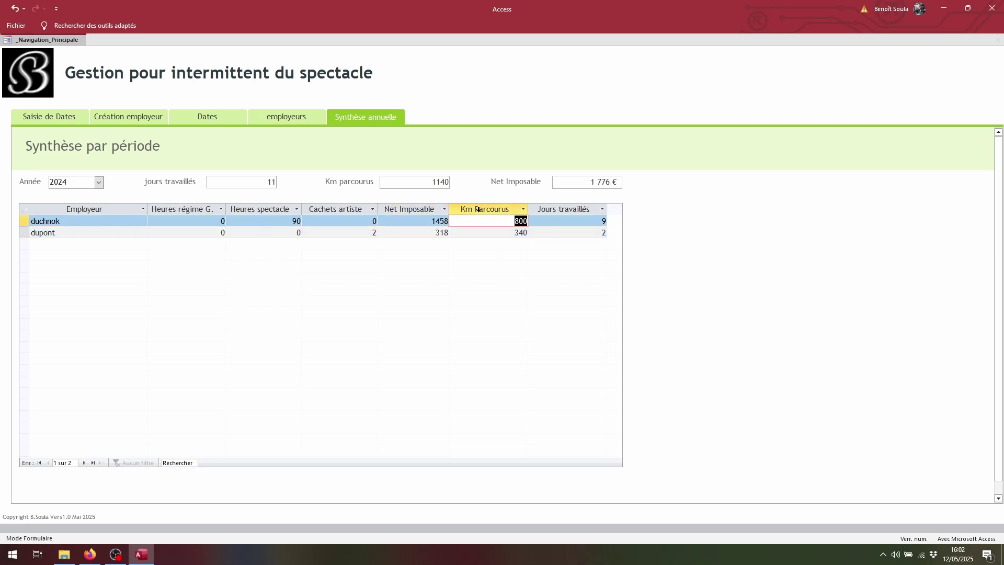
left_click(601, 221)
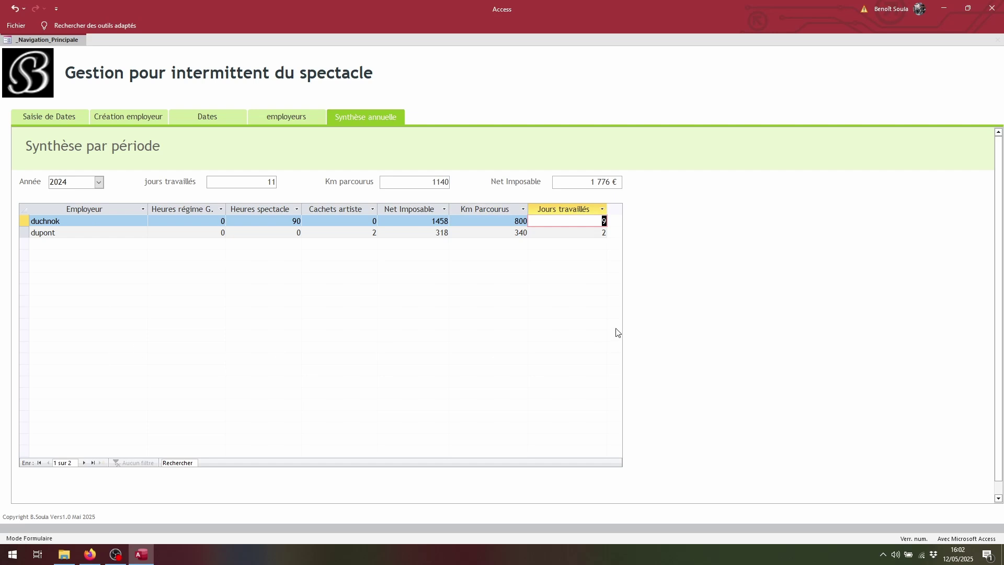
left_click(240, 181)
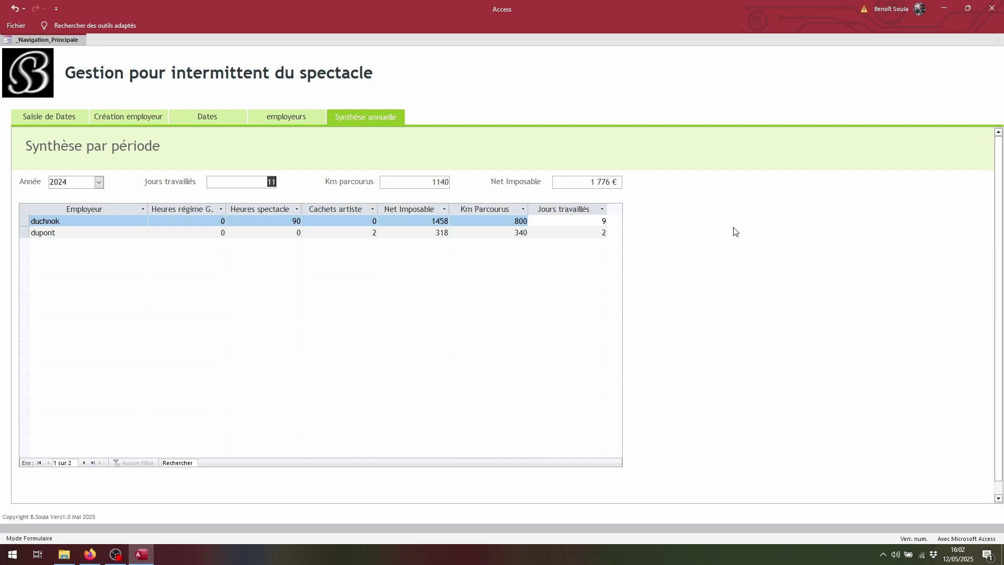
double_click(434, 181)
Go through the form tabs and end on the contract consultation form showing anniversary 03/01/2025
left_click(33, 112)
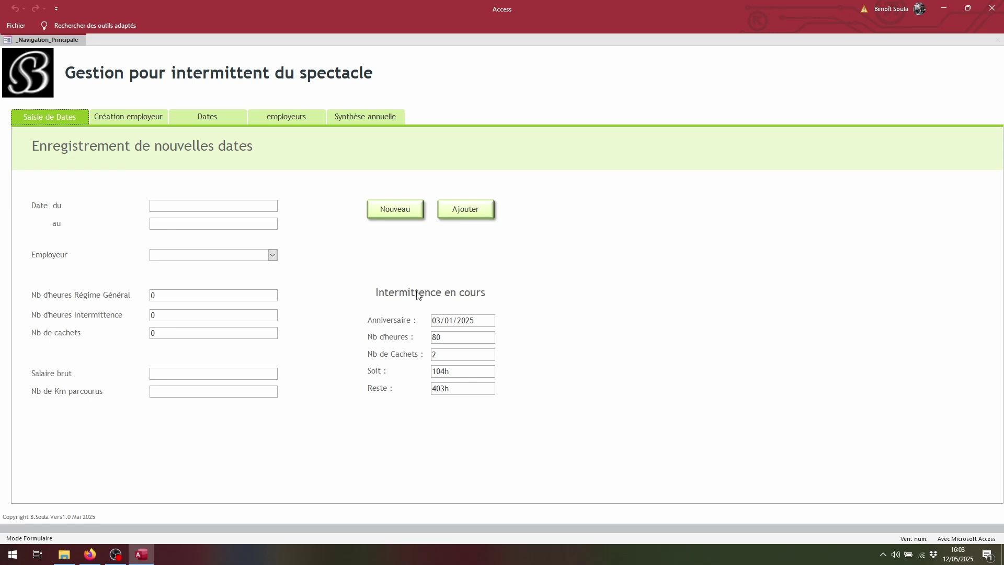
left_click(124, 117)
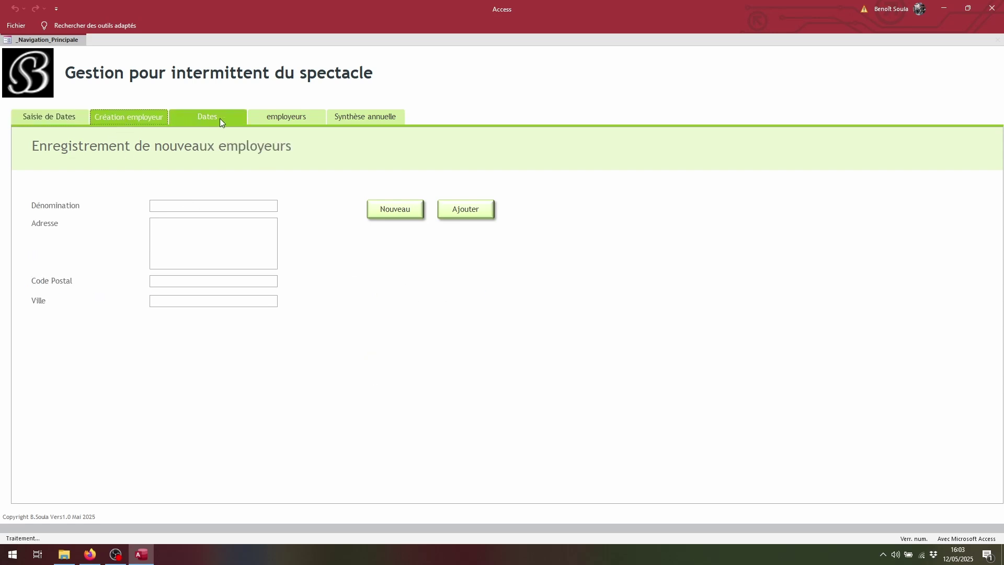
left_click(219, 118)
left_click(305, 118)
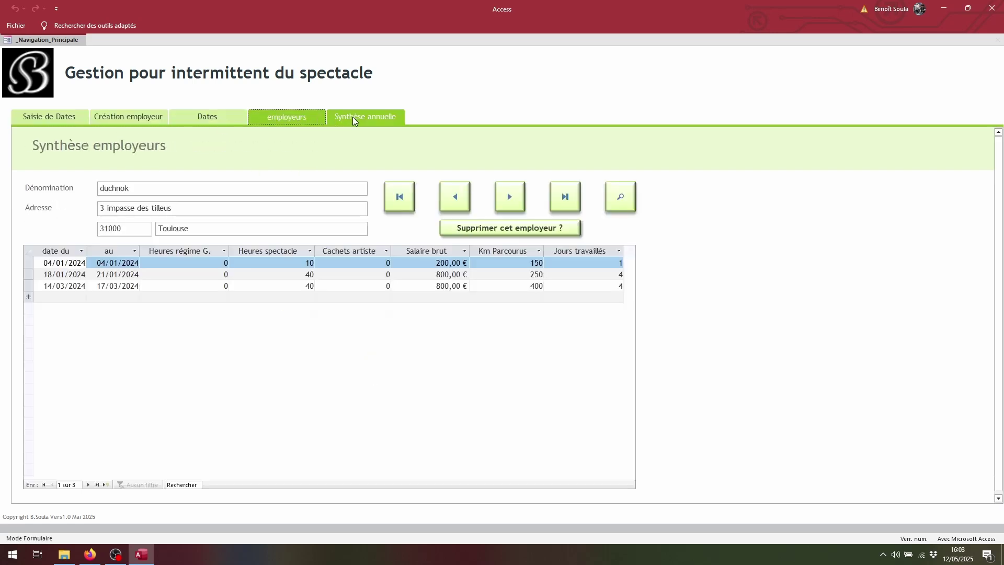
left_click(218, 118)
left_click(277, 116)
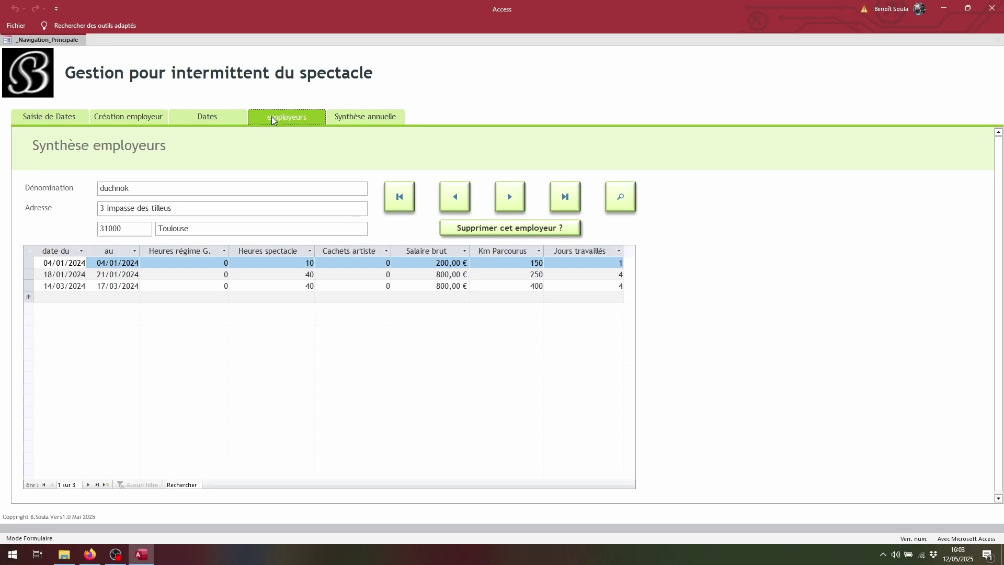
left_click(205, 116)
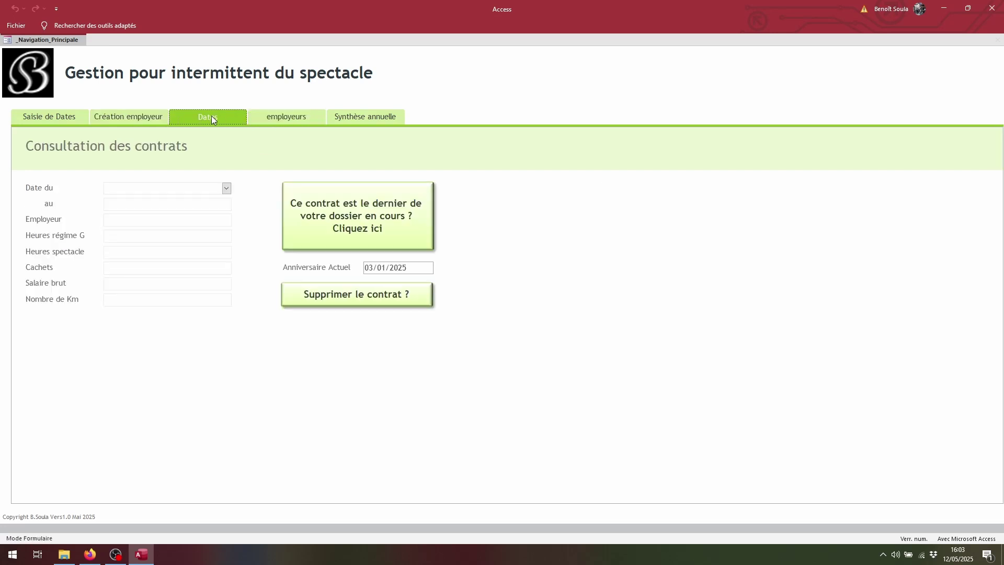
Load the 10/02/2024 contract and mark it as the file's last, making the anniversary 09/02/2025
left_click(195, 118)
left_click(226, 188)
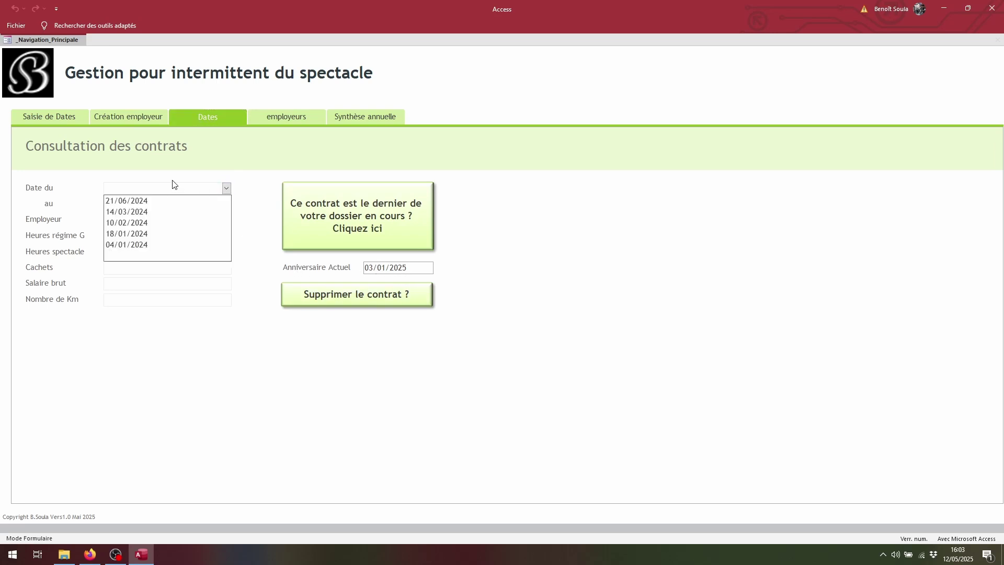
left_click(136, 224)
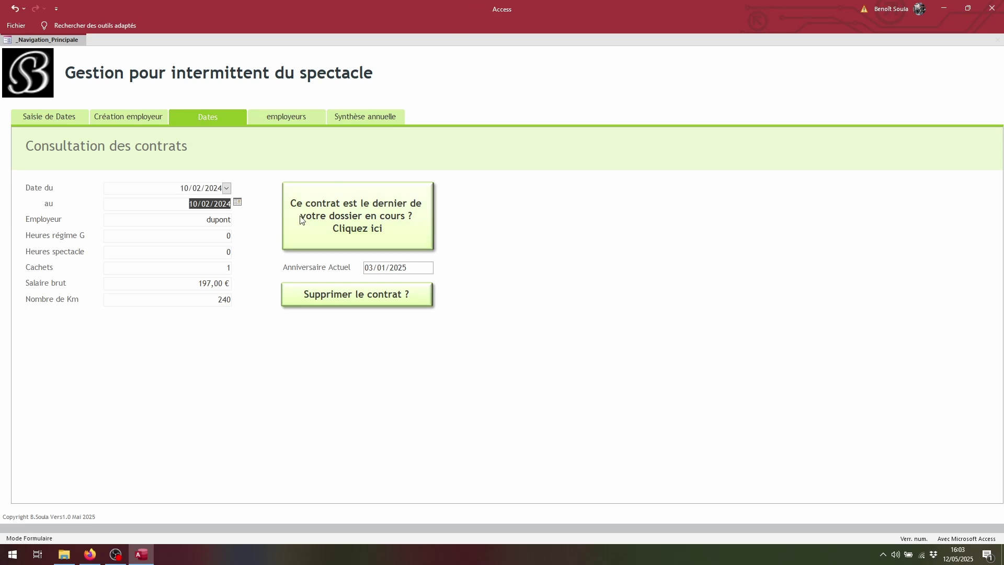
left_click(369, 225)
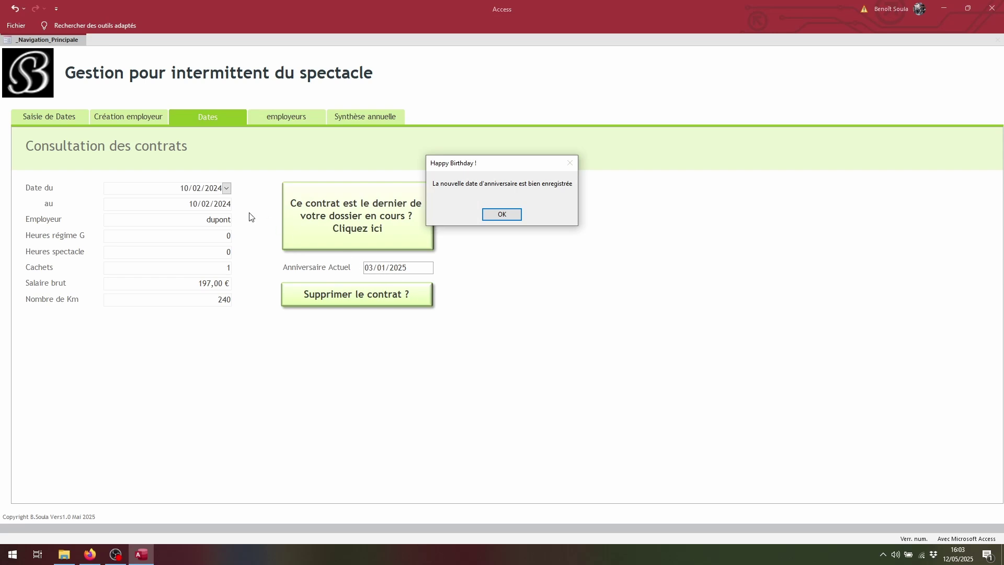
left_click(497, 215)
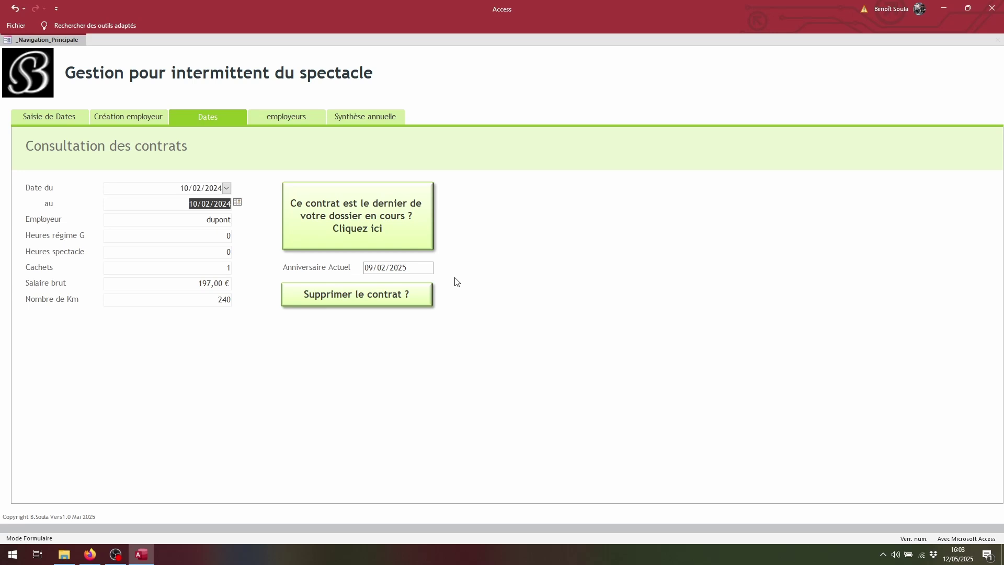
On the new dates entry form, check the 52h counted and 455h remaining for 09/02/2025
left_click(55, 115)
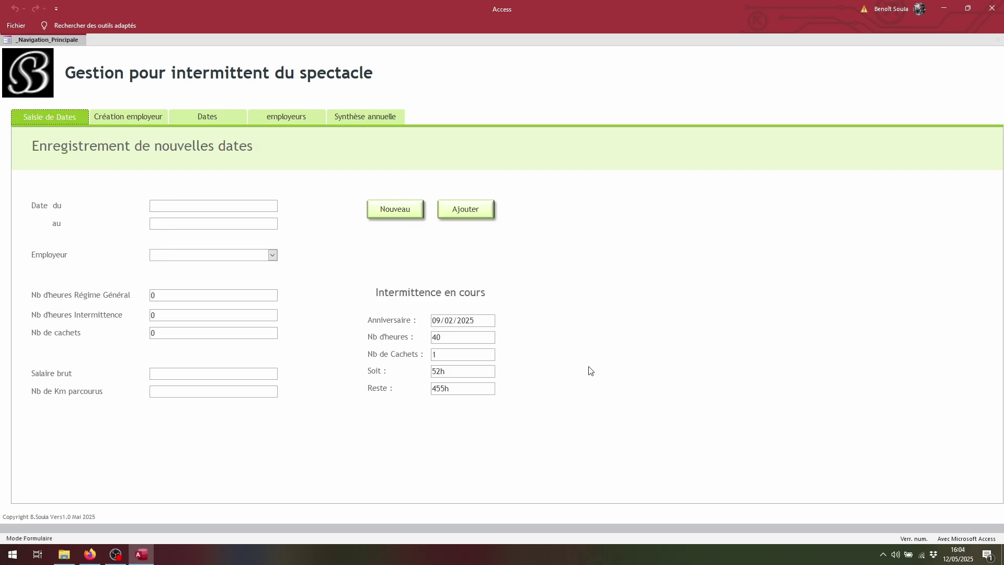
double_click(450, 372)
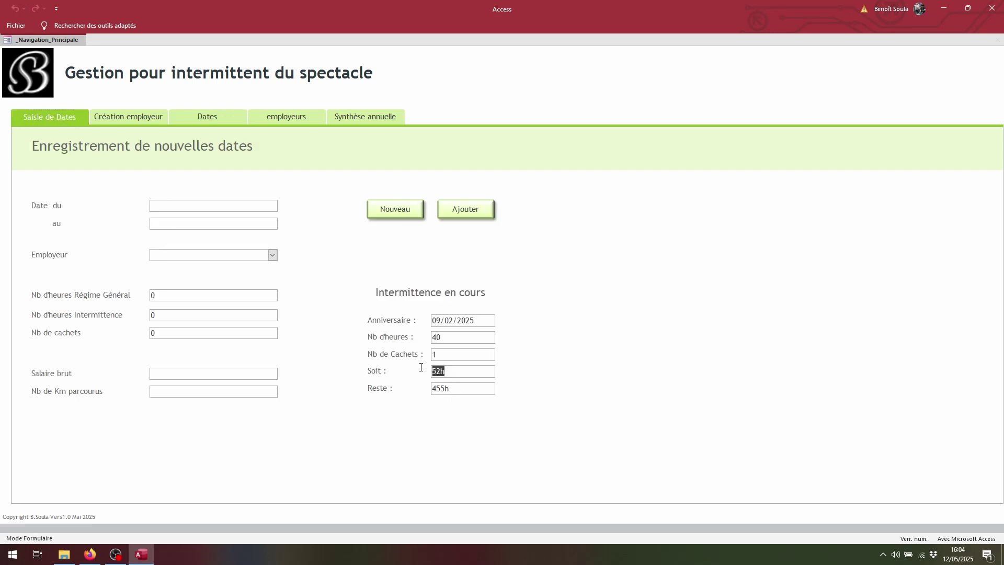
double_click(465, 389)
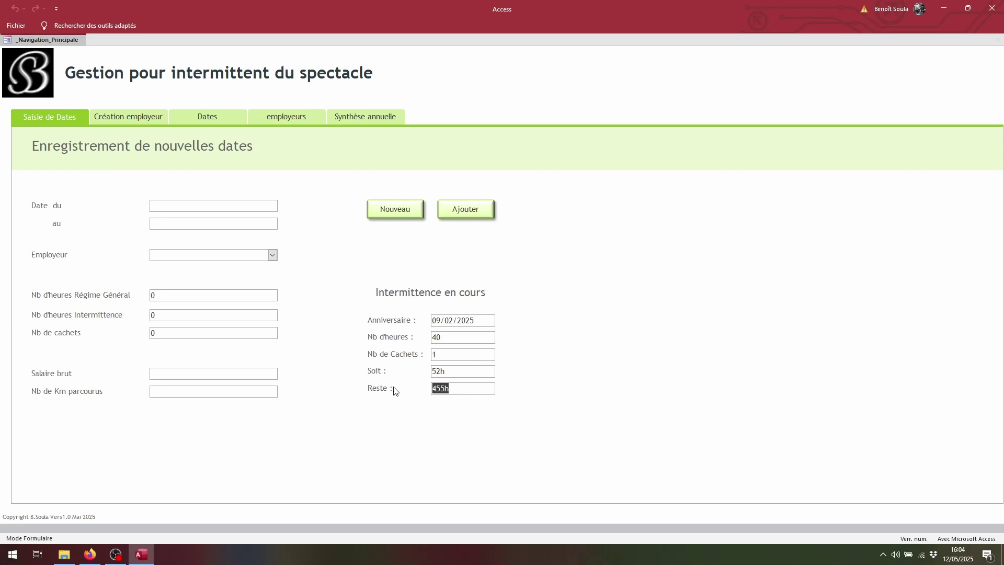